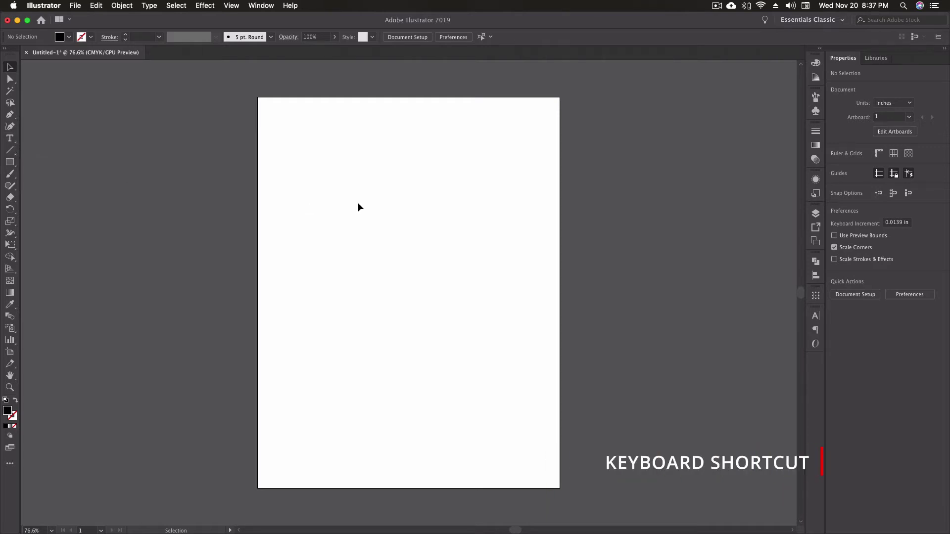
Step: Add point text near the top-left reading 'This is the text line.' over 'More text down here'
{"action": "key", "text": "t"}
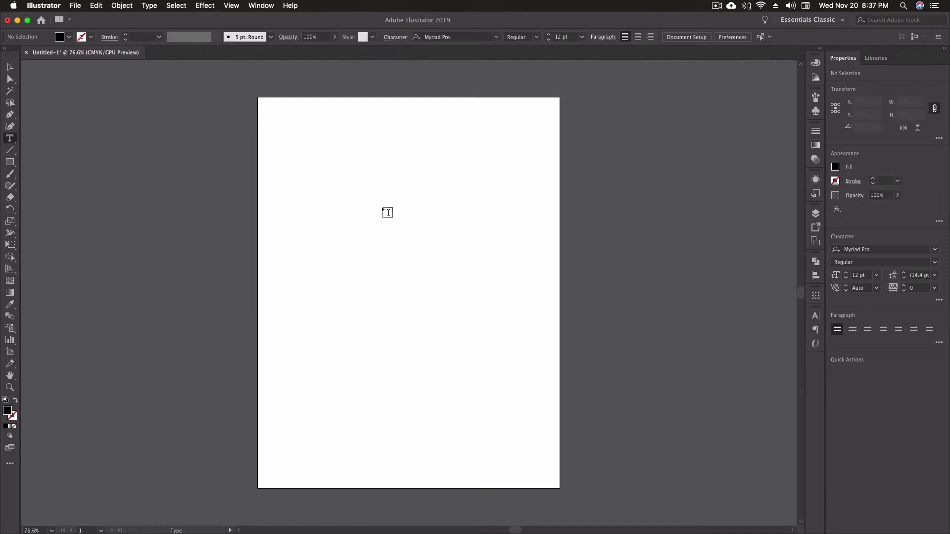
{"action": "left_click", "coordinate": [287, 127]}
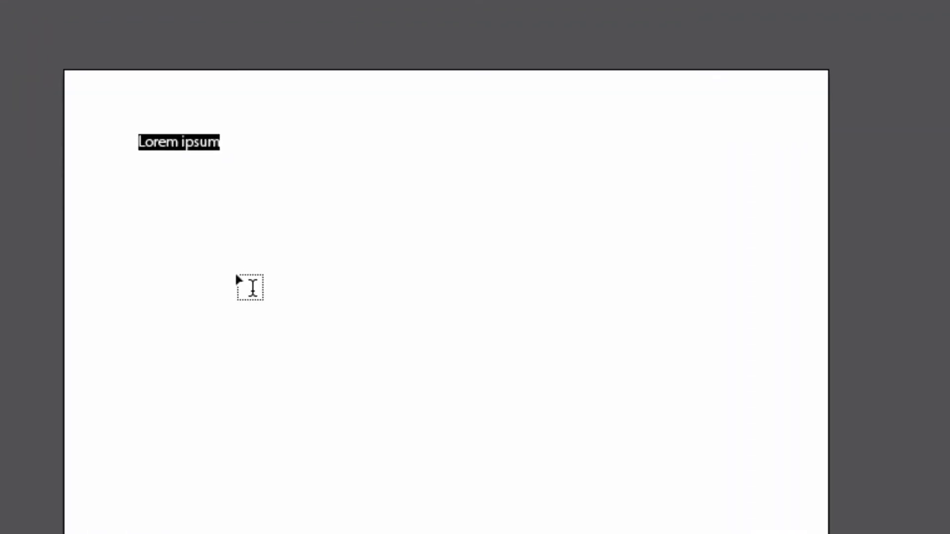
{"action": "type", "text": "This"}
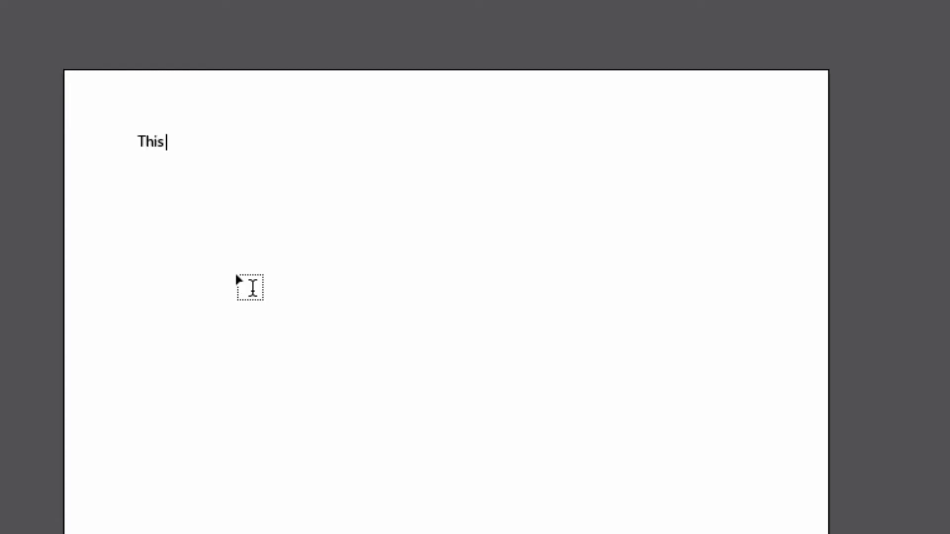
{"action": "type", "text": " is the text line."}
{"action": "key", "text": "Return"}
{"action": "key", "text": "Return"}
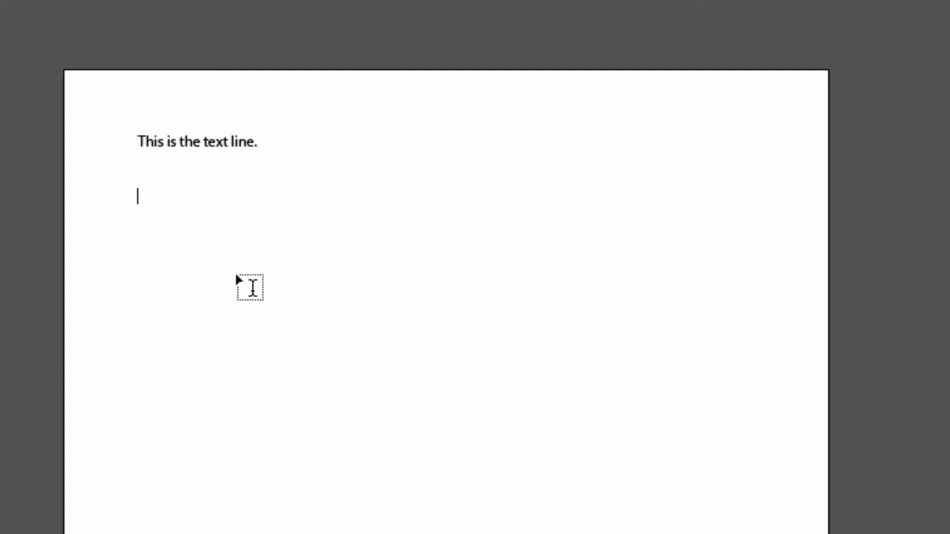
{"action": "type", "text": "More text down here"}
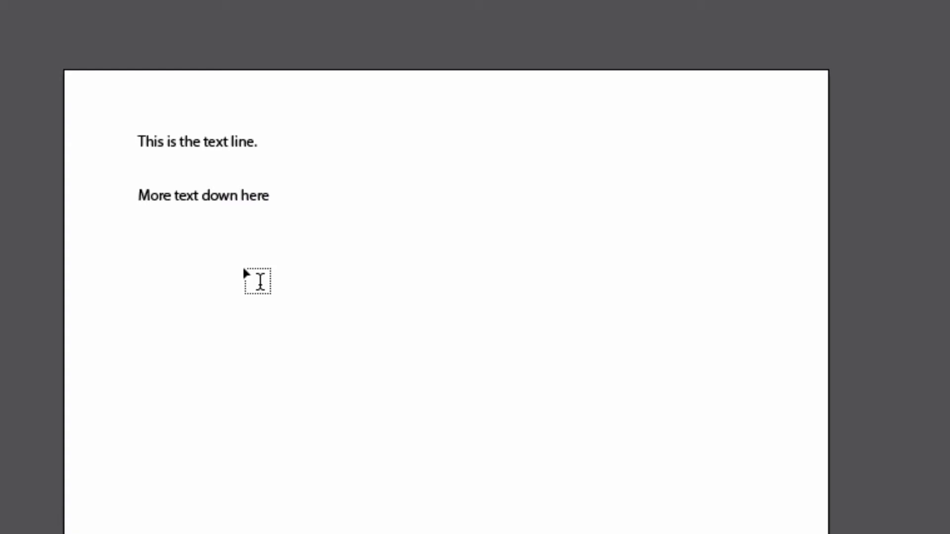
{"action": "key", "text": "Escape"}
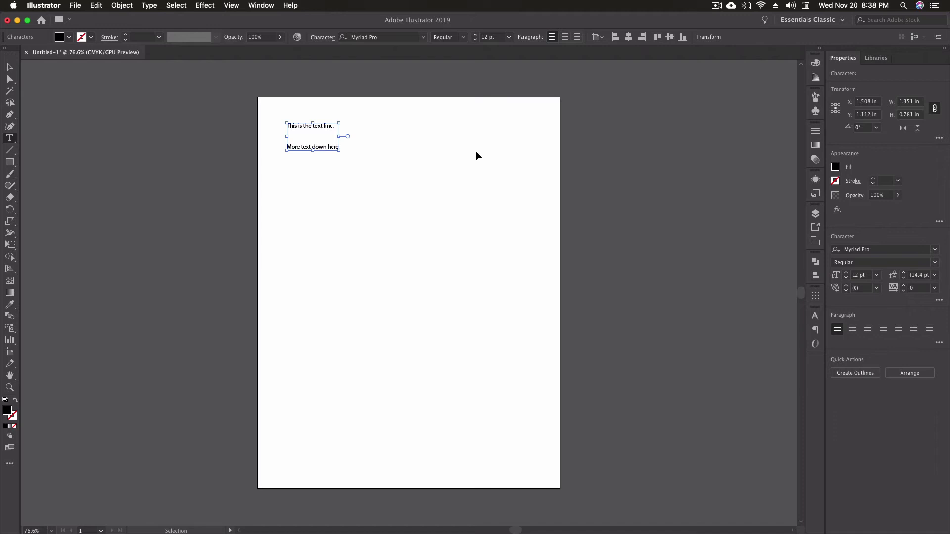
{"action": "left_click", "coordinate": [477, 151]}
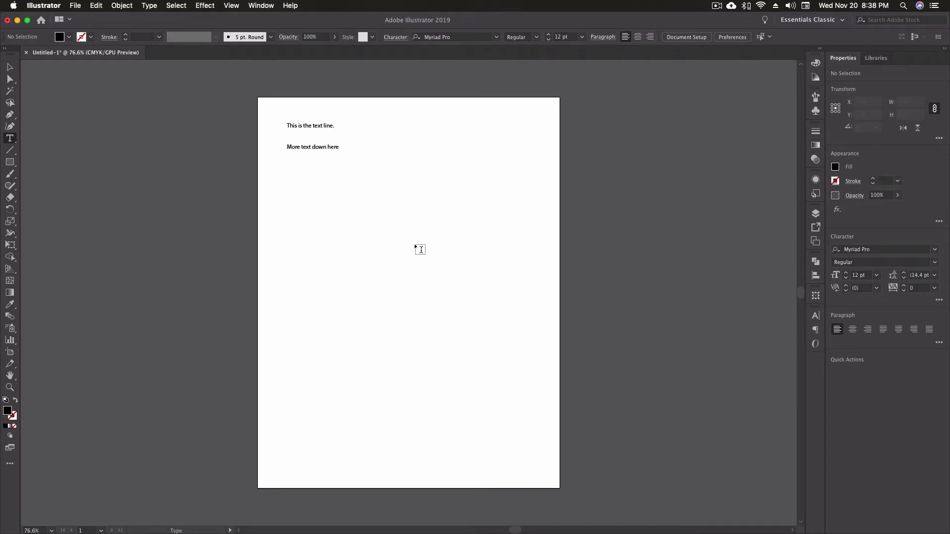
{"action": "key", "text": "v"}
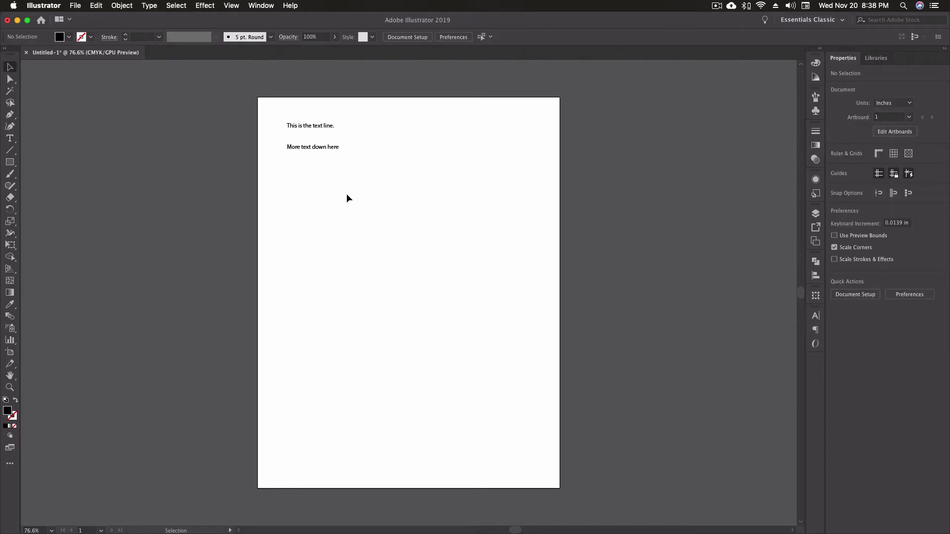
{"action": "left_click", "coordinate": [325, 148]}
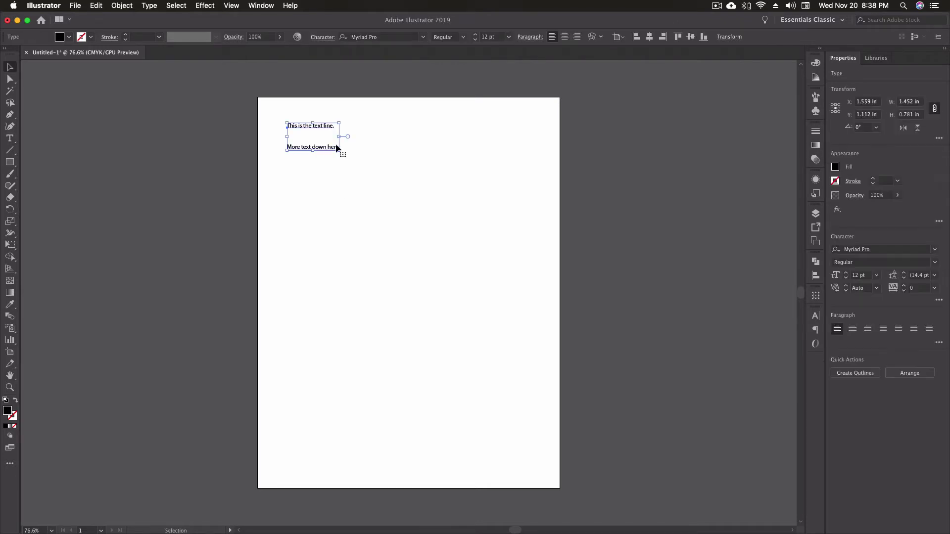
{"action": "left_click_drag", "start_coordinate": [339, 136], "coordinate": [420, 136]}
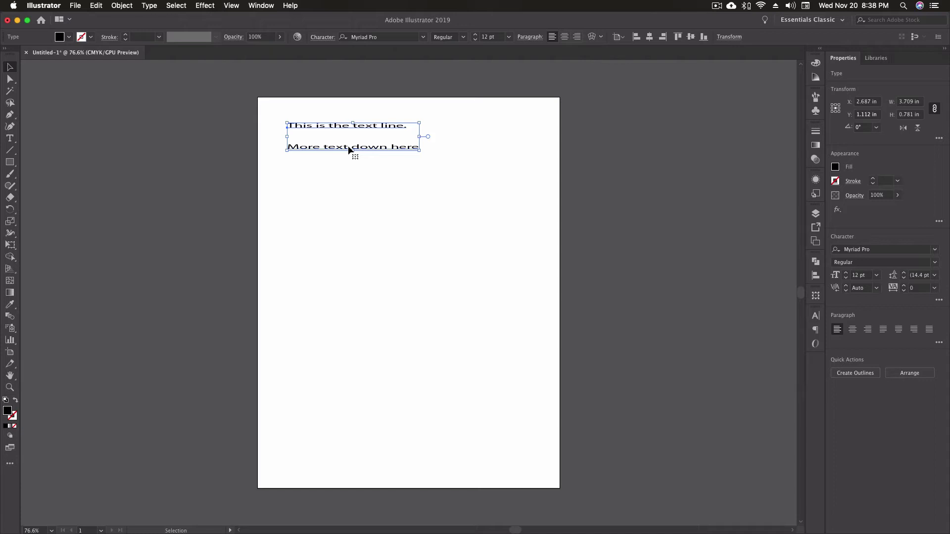
{"action": "key", "text": "super+z"}
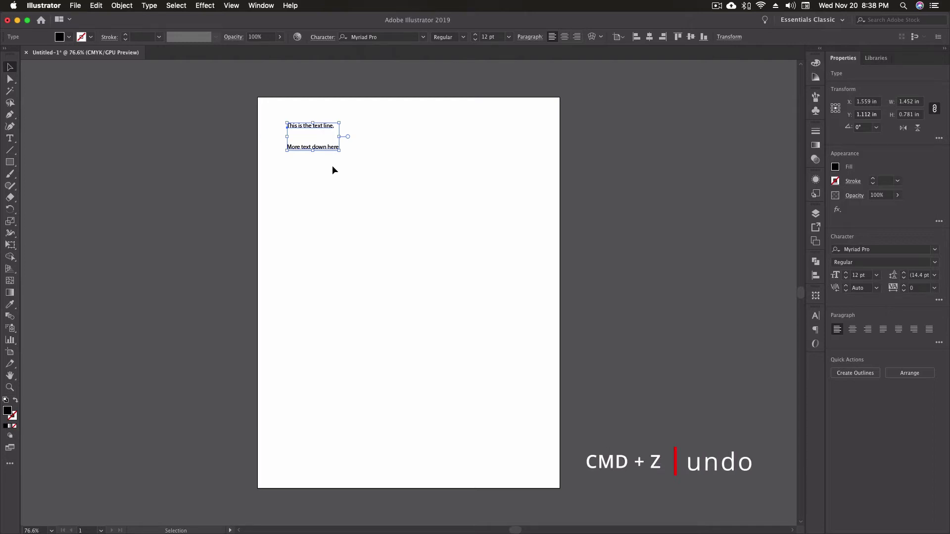
{"action": "key", "text": "t"}
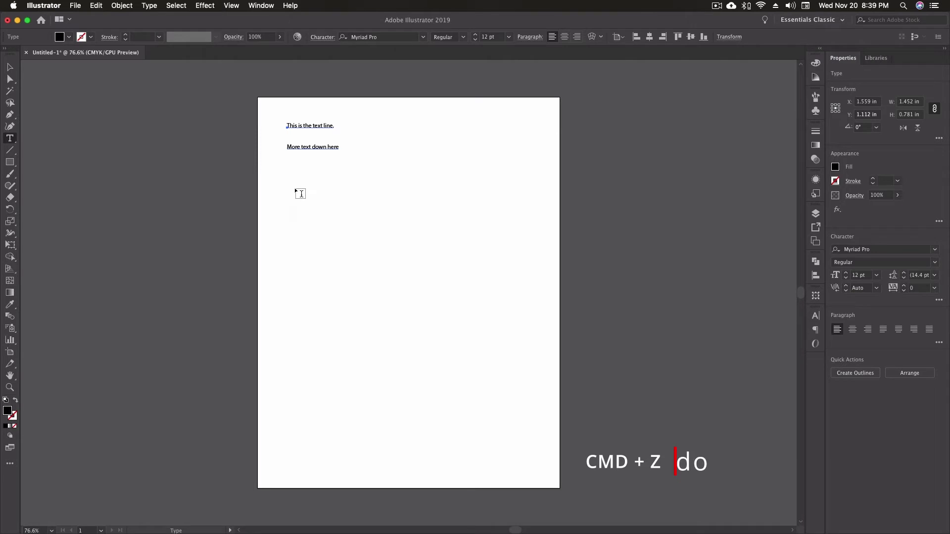
Step: Draw a roughly 6.542 × 3.042 in area type box of Lorem ipsum below the two lines
{"action": "left_click_drag", "start_coordinate": [289, 183], "coordinate": [528, 295]}
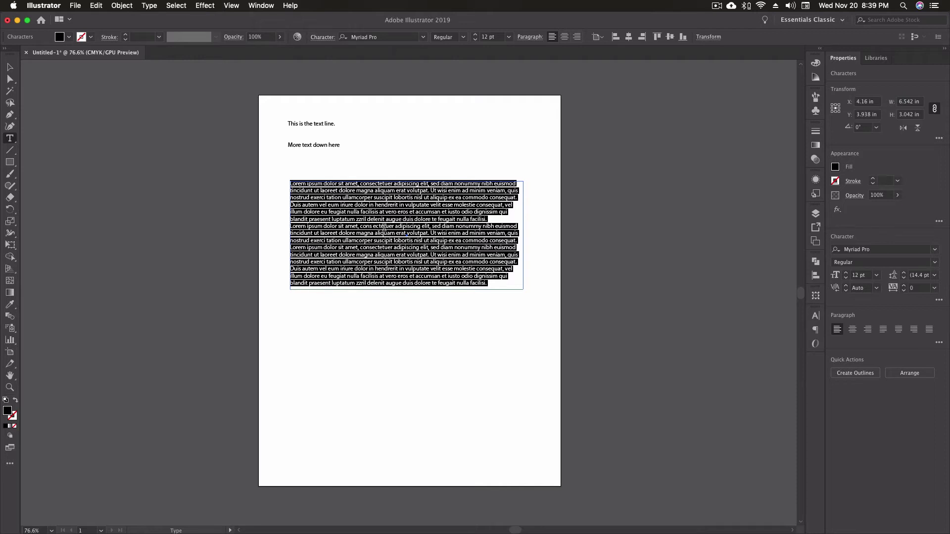
{"action": "left_click", "coordinate": [10, 67]}
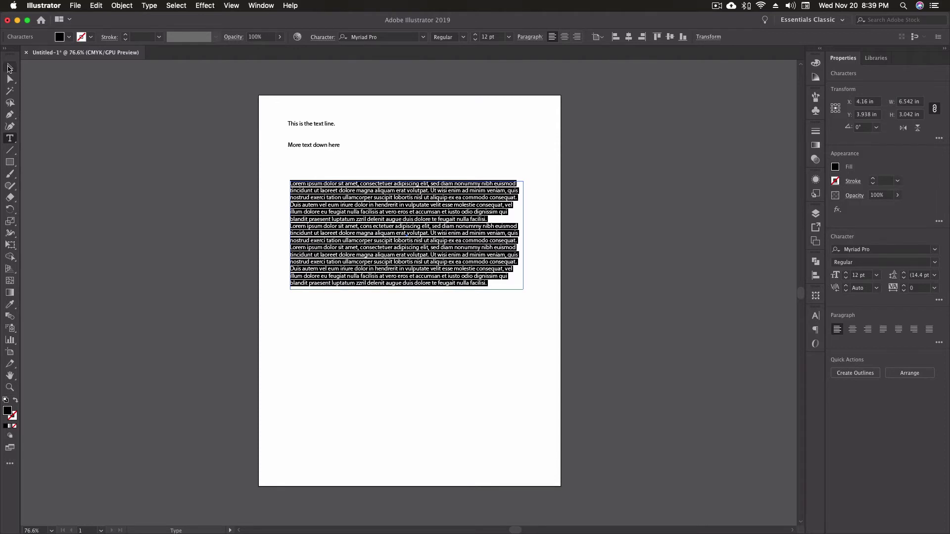
{"action": "left_click", "coordinate": [392, 301]}
Step: Draw a wide black rectangle, then copy it below and resize into two side-by-side boxes
{"action": "left_click", "coordinate": [9, 162]}
{"action": "left_click_drag", "start_coordinate": [279, 318], "coordinate": [541, 375]}
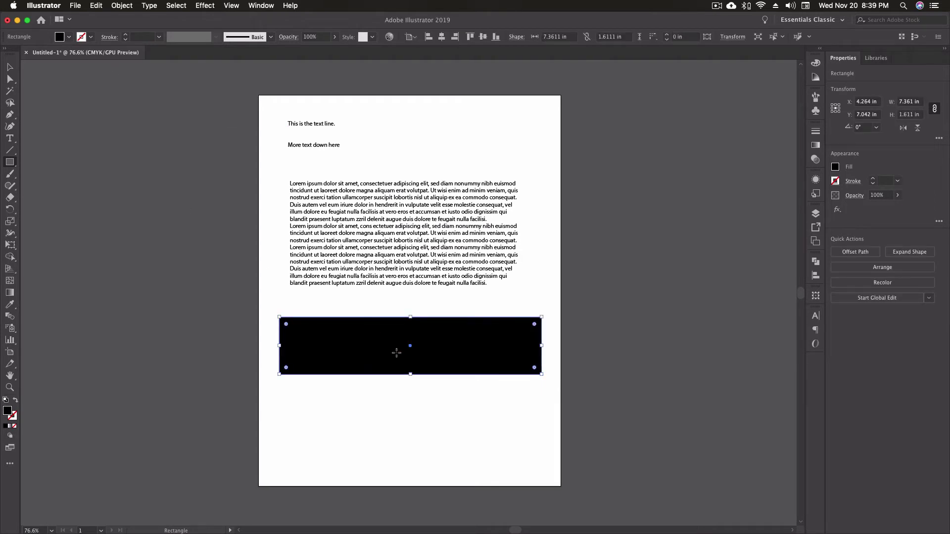
{"action": "left_click", "coordinate": [10, 67]}
{"action": "left_click_drag", "start_coordinate": [378, 357], "coordinate": [378, 418]}
{"action": "left_click_drag", "start_coordinate": [541, 412], "coordinate": [514, 423]}
{"action": "left_click_drag", "start_coordinate": [449, 411], "coordinate": [381, 409]}
{"action": "left_click", "coordinate": [581, 372]}
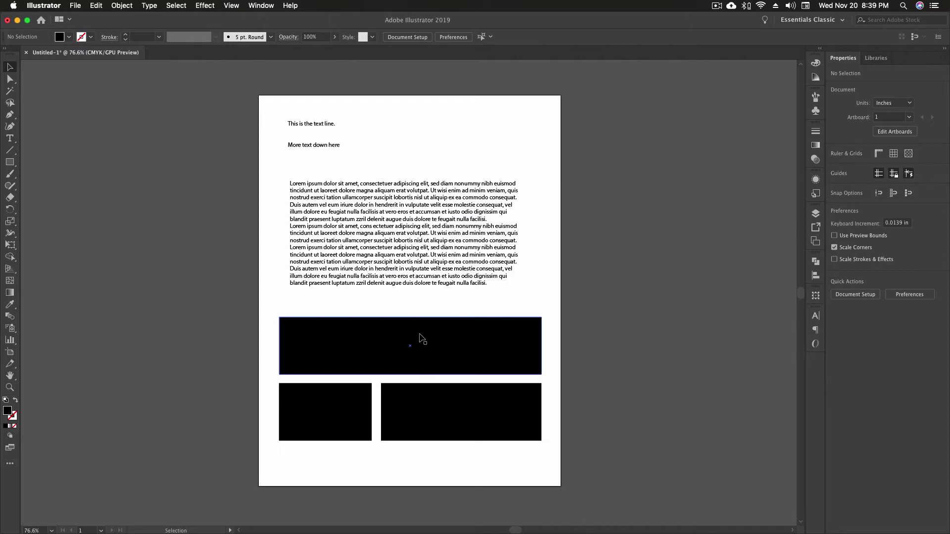
{"action": "key", "text": "t"}
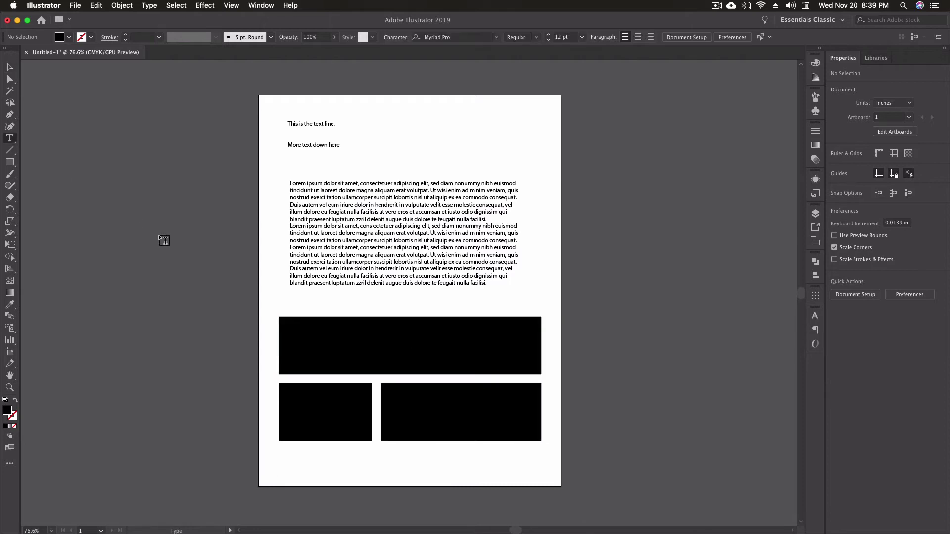
Step: Fill the top black box with white placeholder area text
{"action": "left_click_drag", "start_coordinate": [287, 325], "coordinate": [535, 367]}
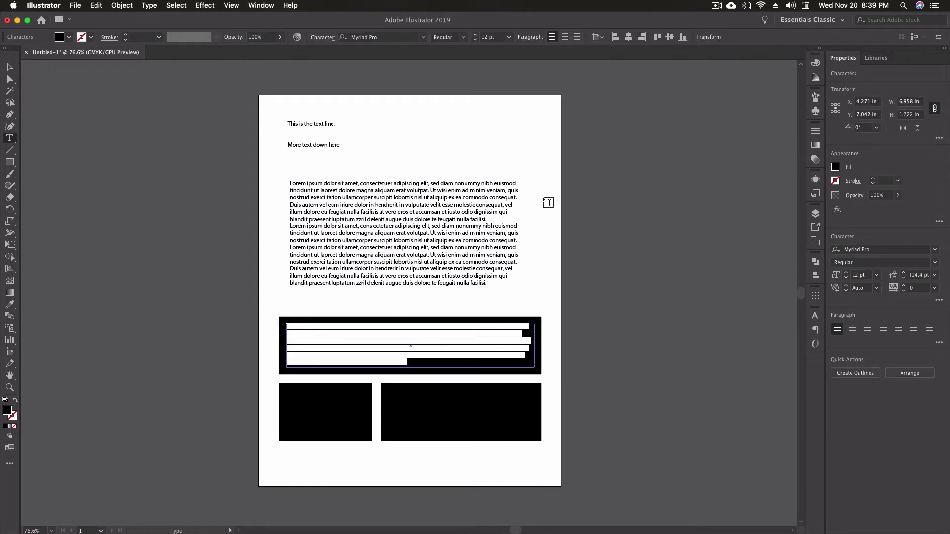
{"action": "left_click", "coordinate": [835, 167]}
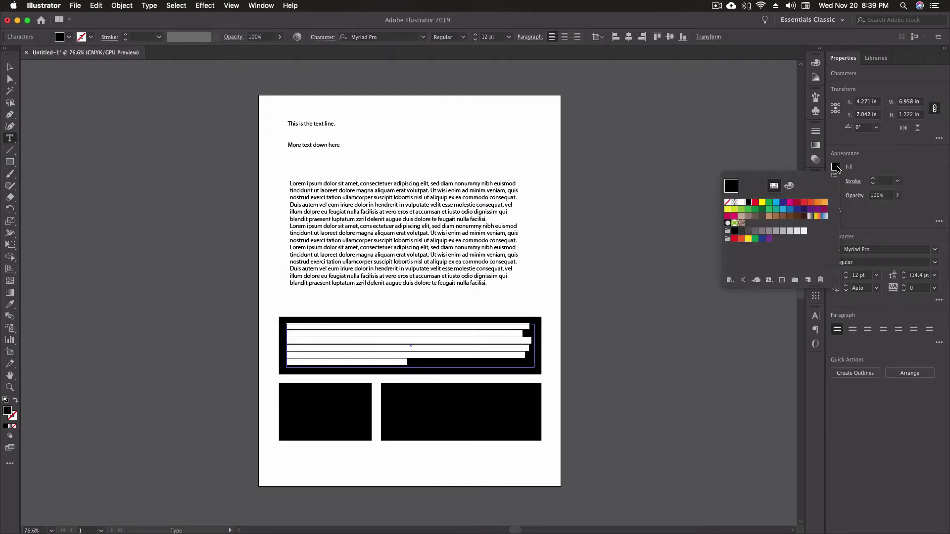
{"action": "left_click", "coordinate": [741, 203]}
{"action": "key", "text": "Escape"}
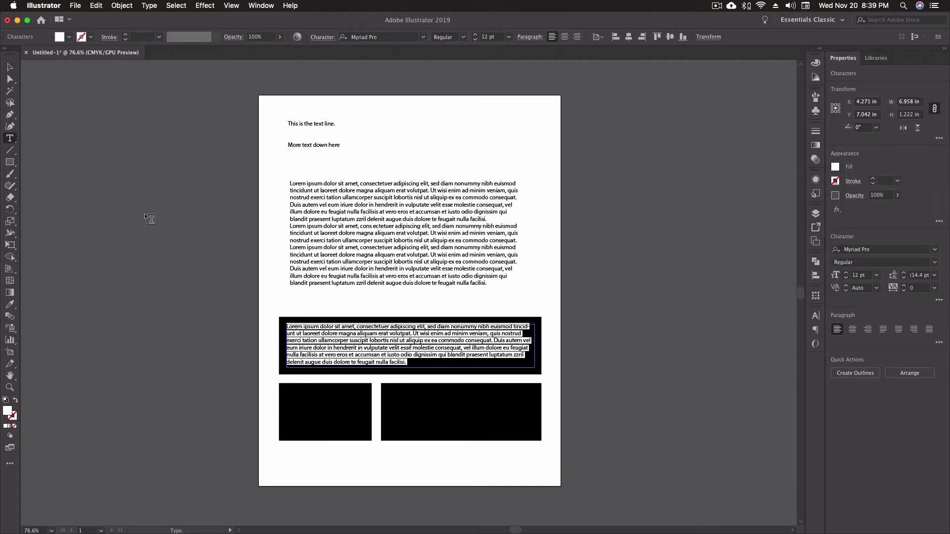
{"action": "key", "text": "super+shift+a"}
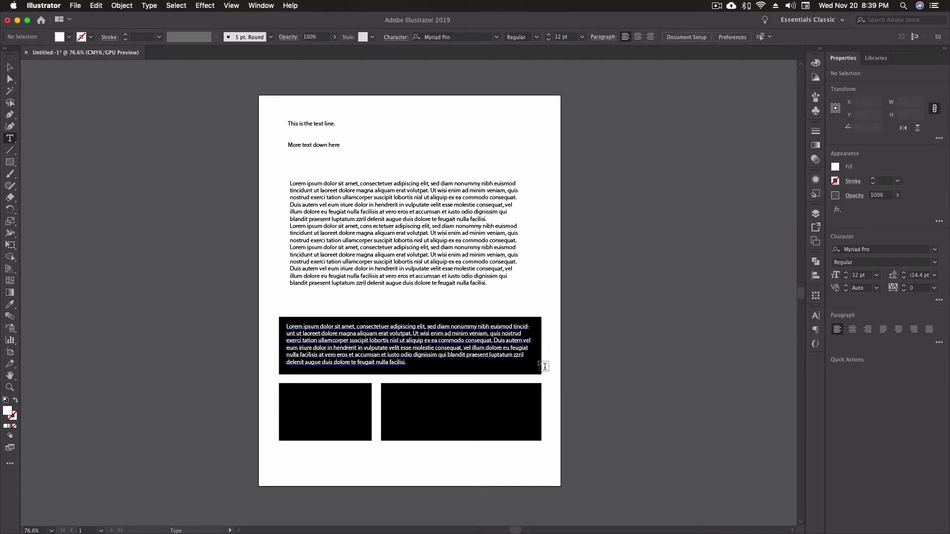
Step: Fill the lower-left black box with white placeholder area text
{"action": "left_click_drag", "start_coordinate": [285, 391], "coordinate": [365, 434]}
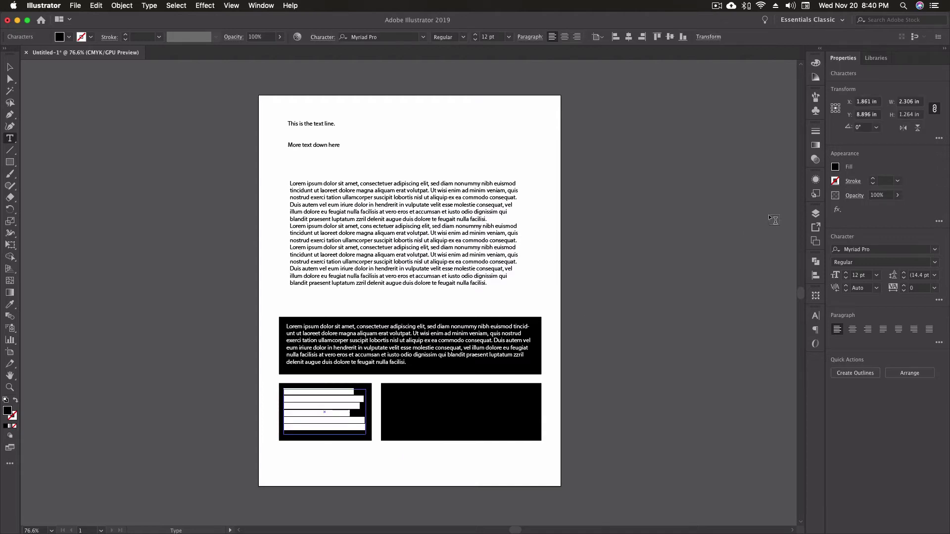
{"action": "left_click", "coordinate": [836, 168]}
{"action": "left_click", "coordinate": [741, 202]}
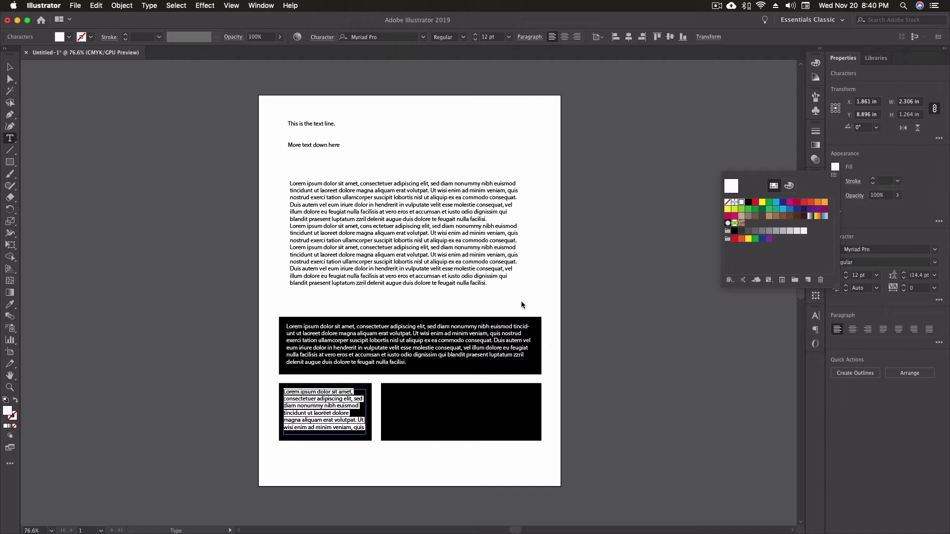
{"action": "left_click", "coordinate": [593, 296]}
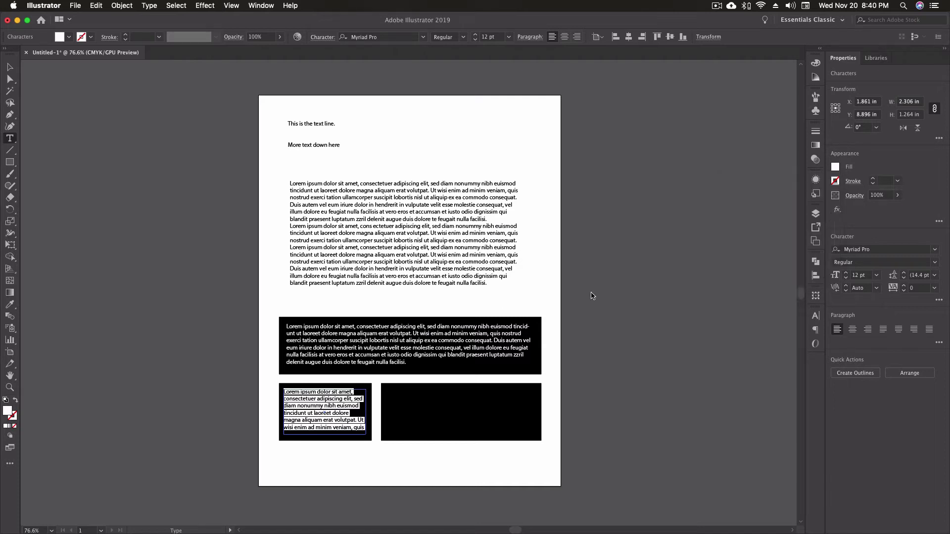
{"action": "left_click", "coordinate": [492, 293], "text": "super"}
Step: Fill the lower-right black box with white placeholder area text
{"action": "left_click_drag", "start_coordinate": [386, 389], "coordinate": [539, 439]}
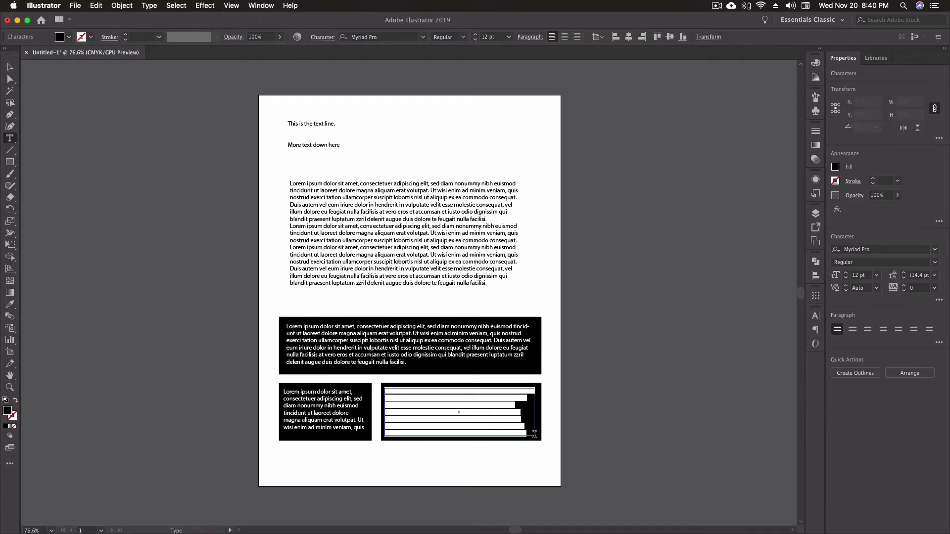
{"action": "left_click", "coordinate": [836, 168]}
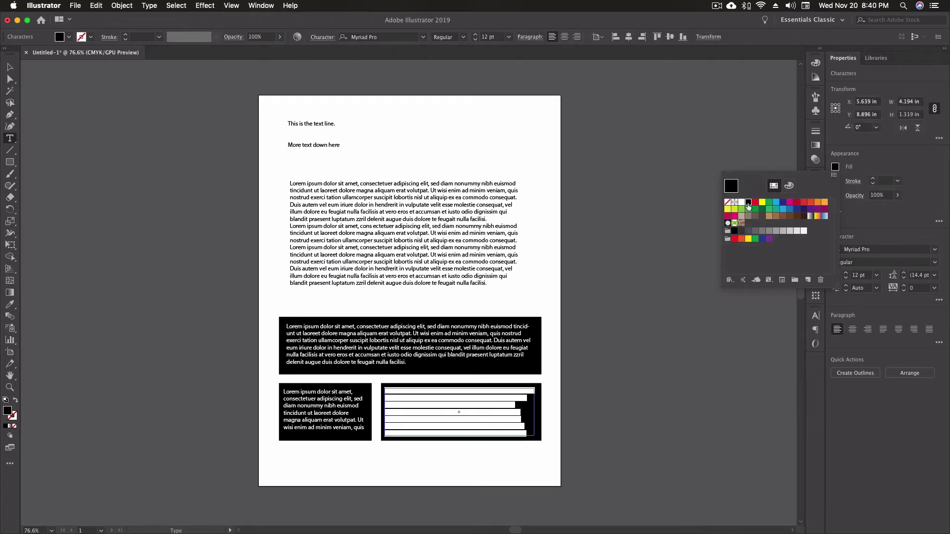
{"action": "left_click", "coordinate": [742, 203]}
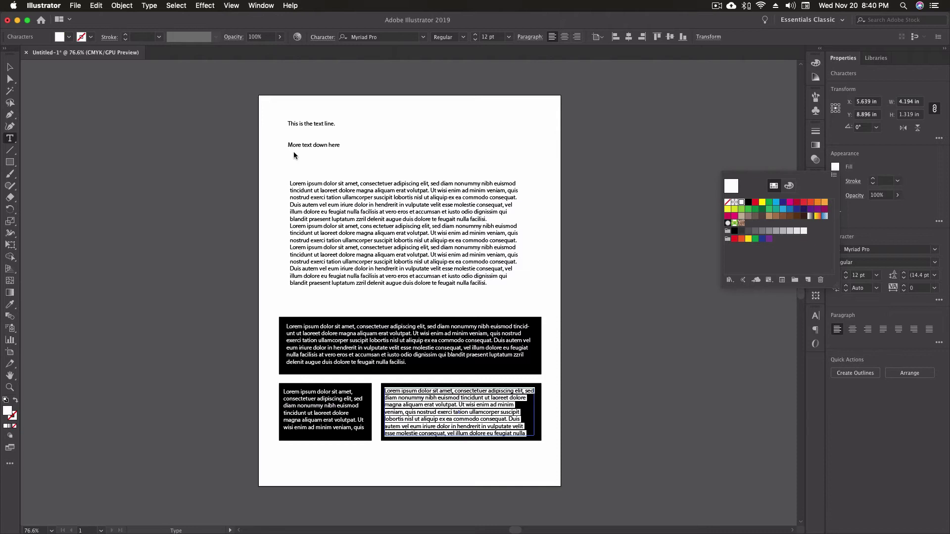
{"action": "key", "text": "Escape"}
{"action": "left_click", "coordinate": [547, 260], "text": "super"}
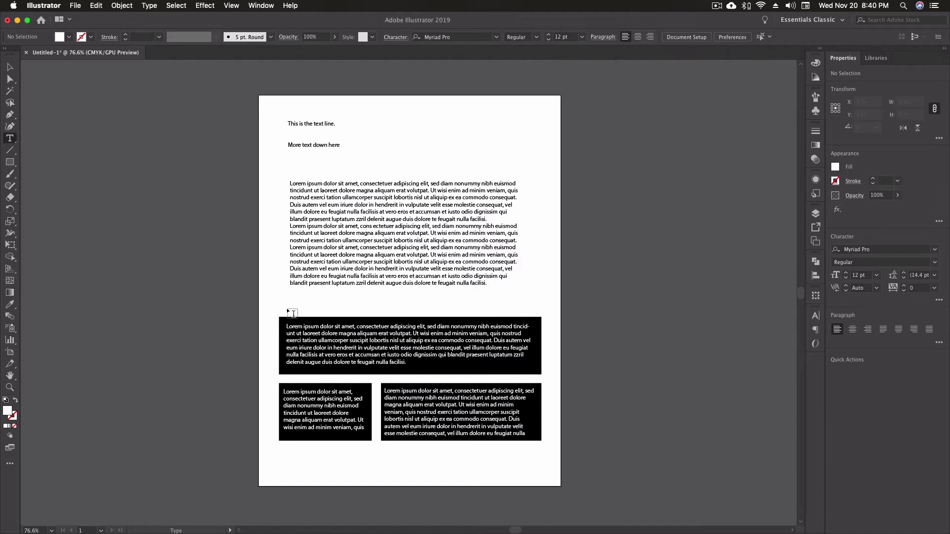
Step: Shorten the Lorem paragraph frame to about 1.778 in tall so its text overflows
{"action": "left_click", "coordinate": [410, 255]}
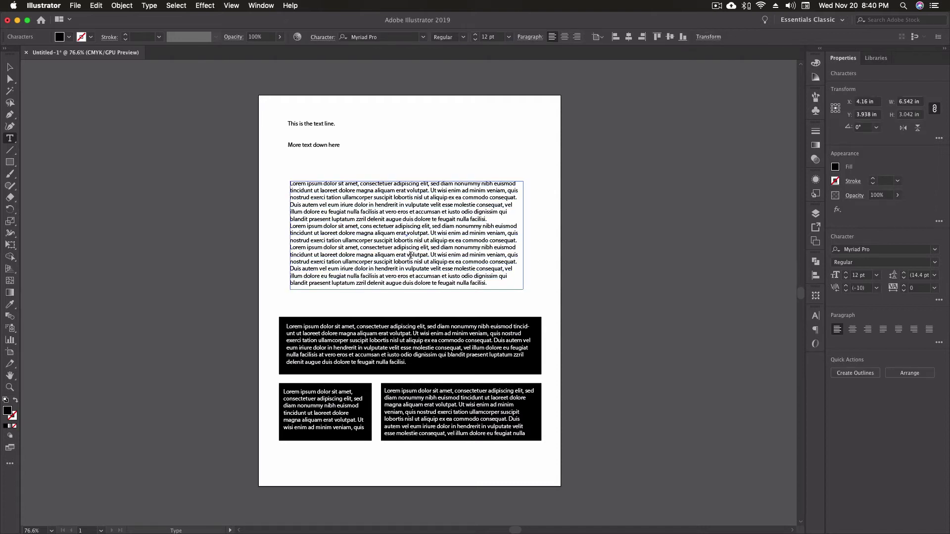
{"action": "key", "text": "Escape"}
{"action": "left_click_drag", "start_coordinate": [407, 292], "coordinate": [407, 242]}
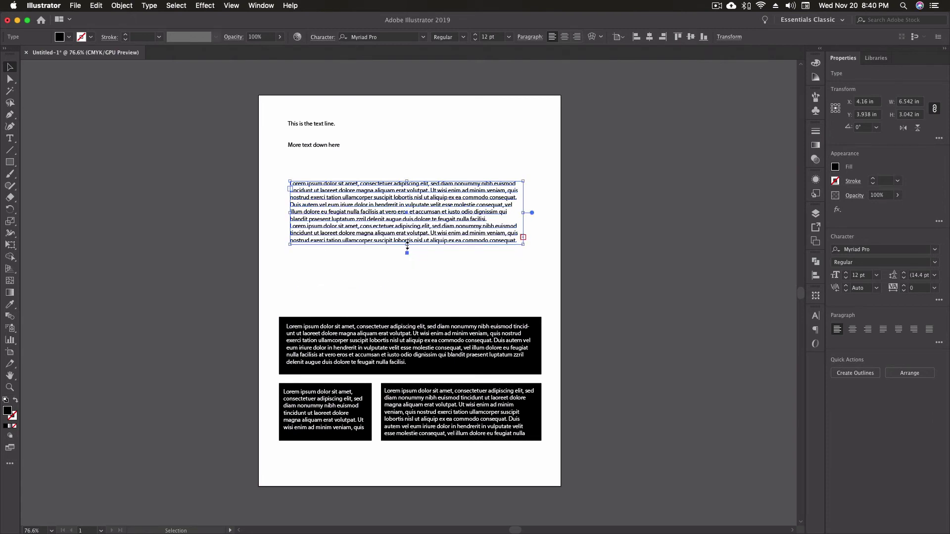
{"action": "left_click", "coordinate": [329, 140]}
Step: Scale up the two short text lines slightly
{"action": "left_click", "coordinate": [329, 144]}
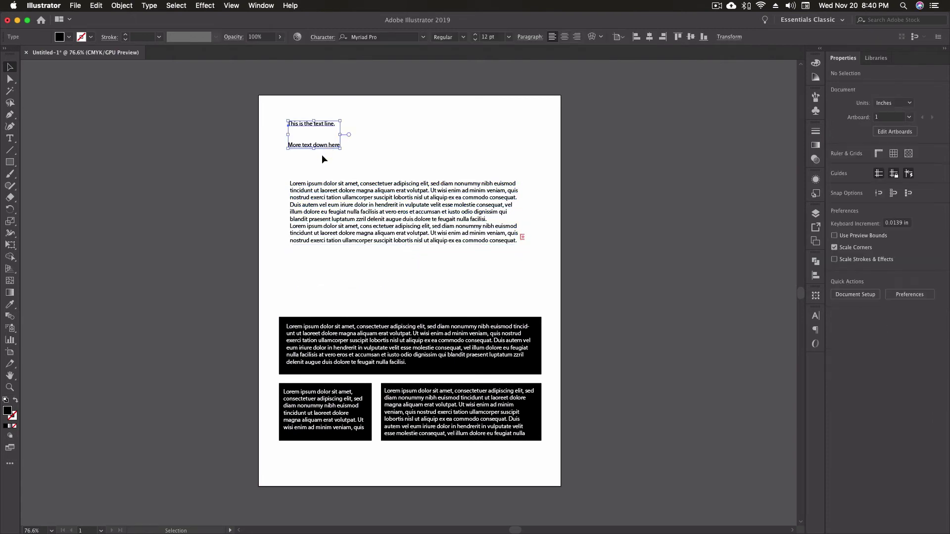
{"action": "mouse_move", "coordinate": [315, 148]}
{"action": "left_mouse_down"}
{"action": "mouse_move", "coordinate": [315, 131]}
{"action": "mouse_move", "coordinate": [312, 160]}
{"action": "left_mouse_up"}
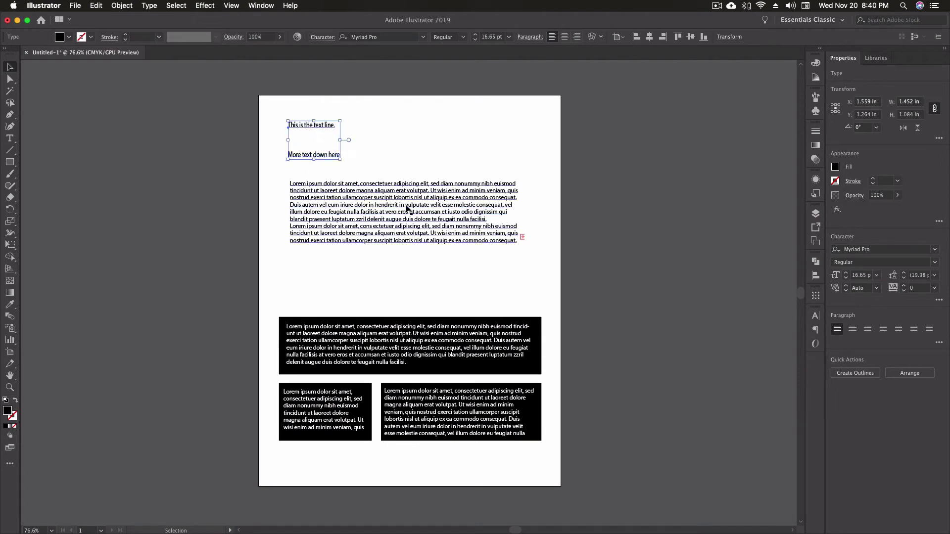
{"action": "left_click", "coordinate": [438, 241]}
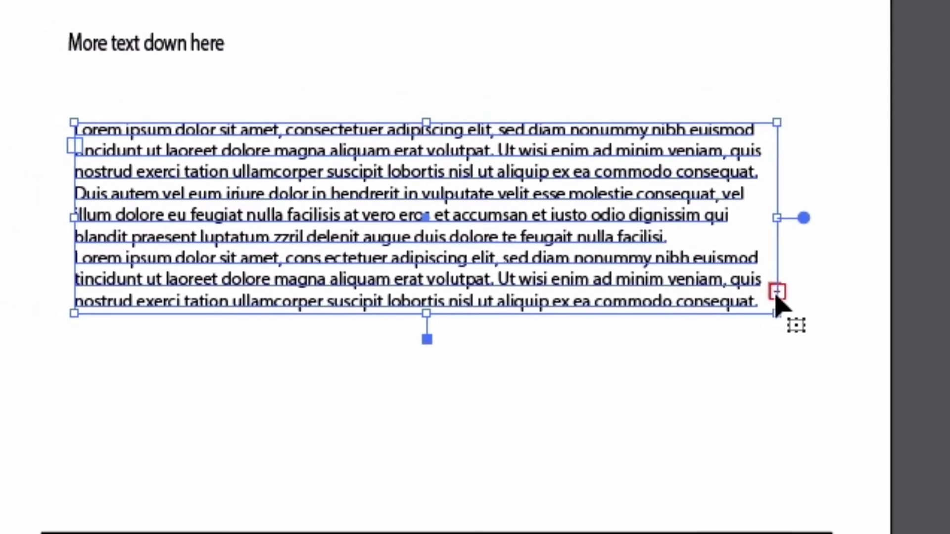
Step: Thread the Lorem overflow into a frame below the paragraph and another at the page bottom
{"action": "left_click", "coordinate": [785, 299]}
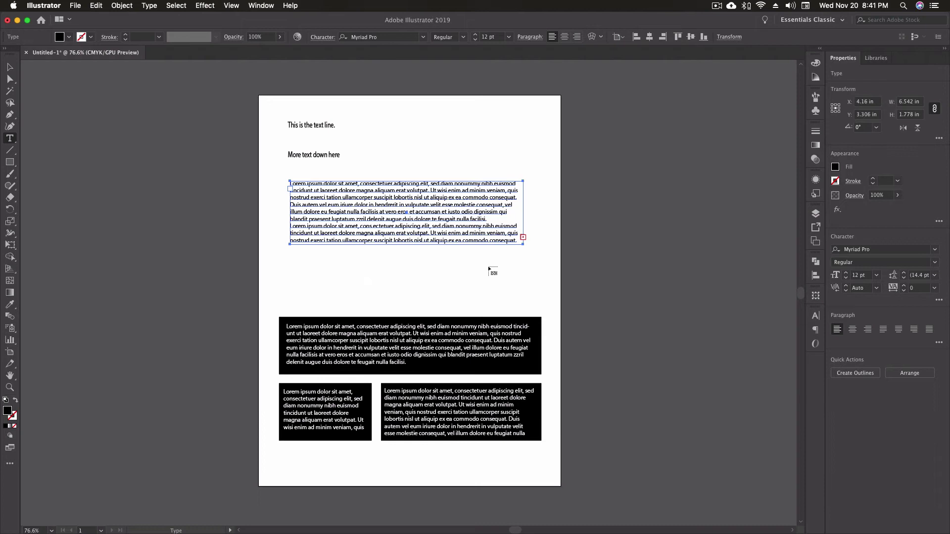
{"action": "left_click_drag", "start_coordinate": [310, 257], "coordinate": [480, 298]}
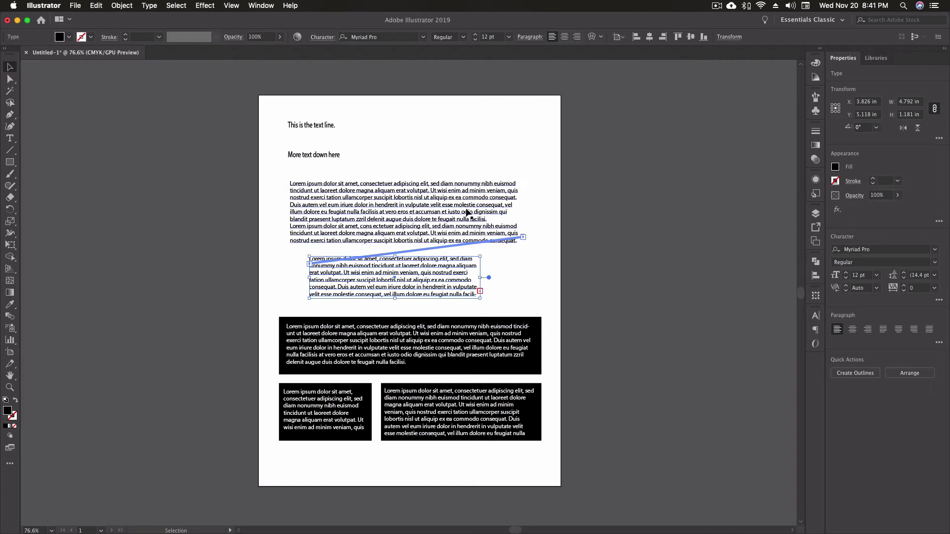
{"action": "key", "text": "t"}
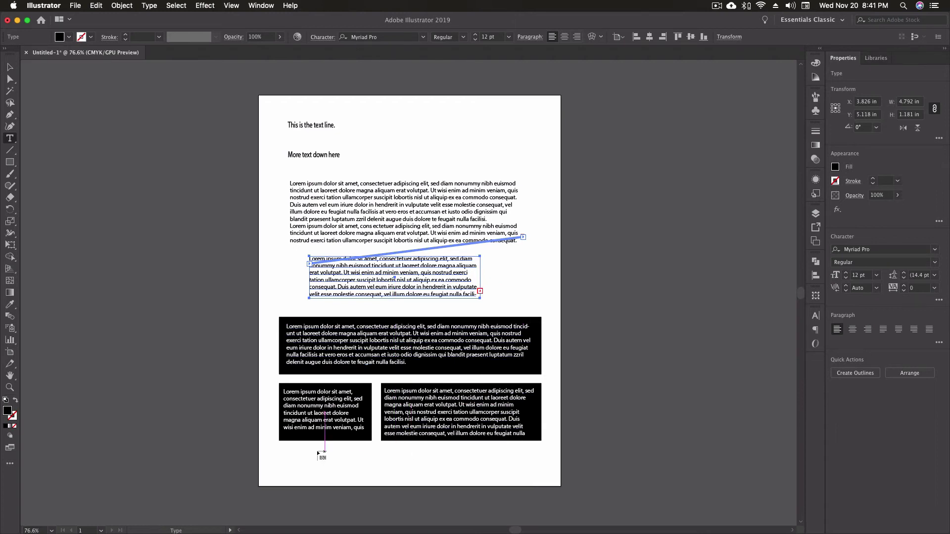
{"action": "left_click_drag", "start_coordinate": [288, 450], "coordinate": [541, 479]}
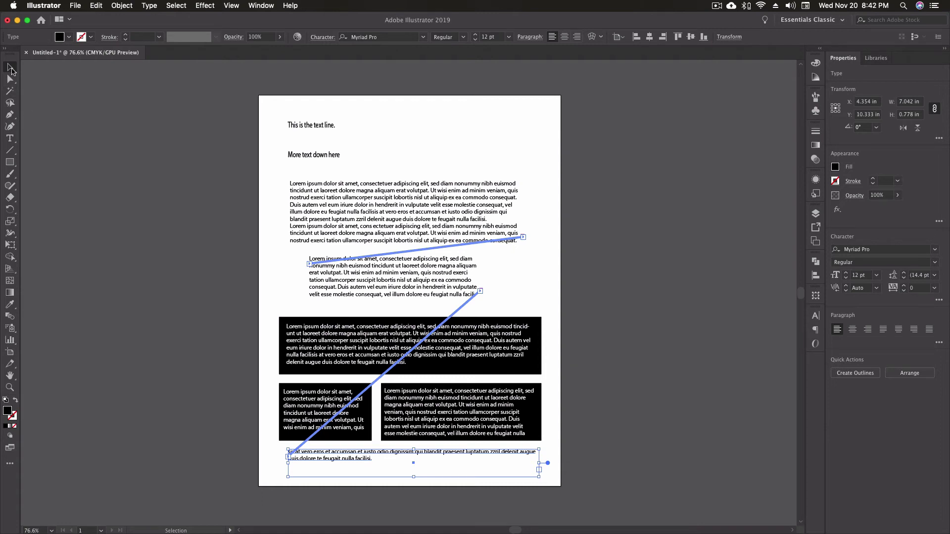
{"action": "left_click_drag", "start_coordinate": [280, 121], "coordinate": [563, 475]}
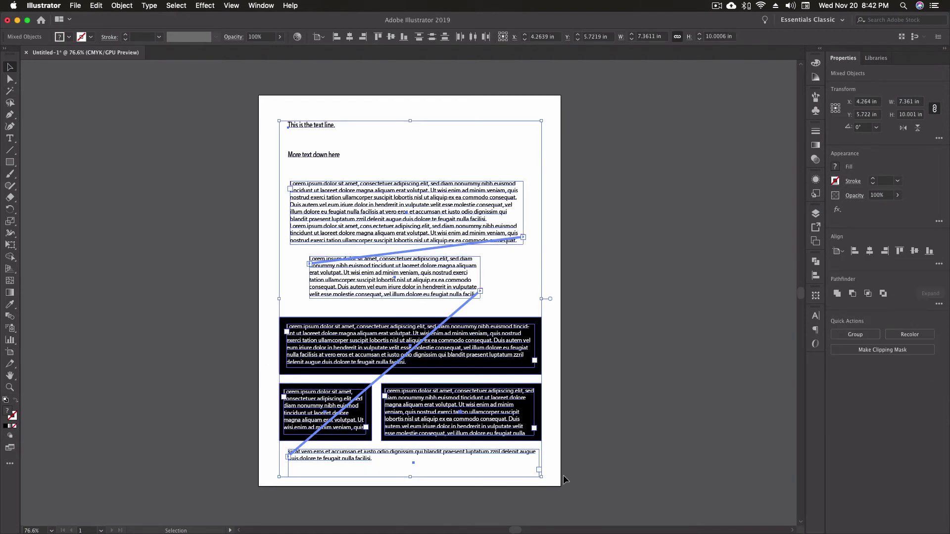
Step: Delete everything, draw a new 6.361 × 4.292 in Lorem area text box, and open Area Type Options
{"action": "key", "text": "Delete"}
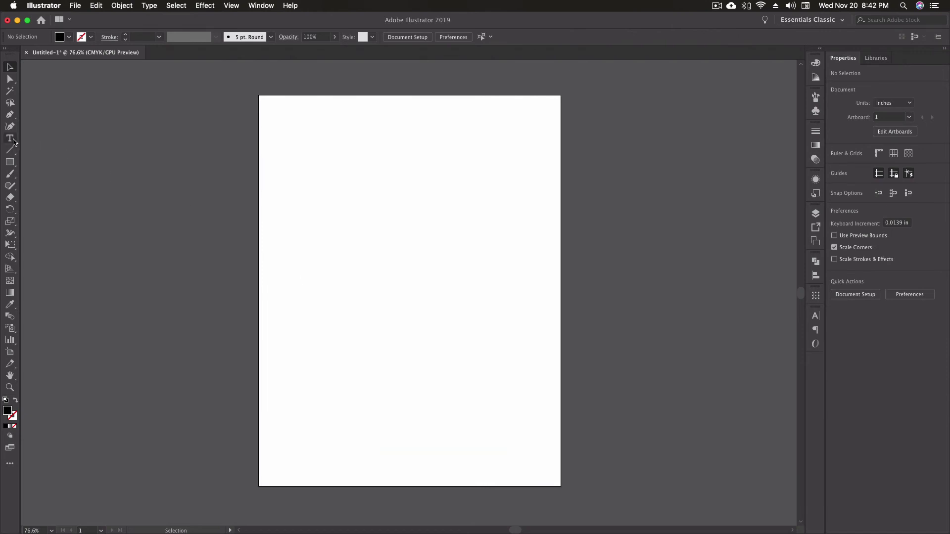
{"action": "key", "text": "t"}
{"action": "left_click_drag", "start_coordinate": [295, 146], "coordinate": [521, 300]}
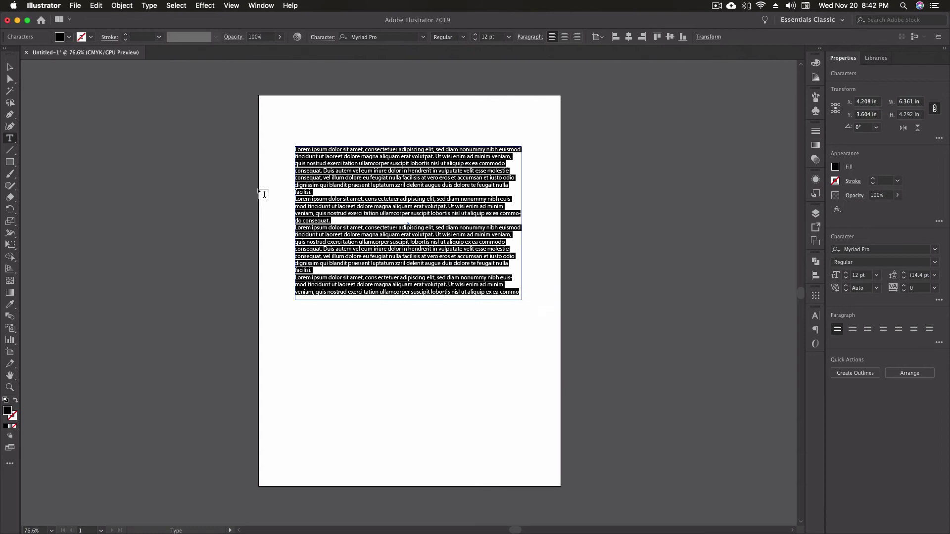
{"action": "double_click", "coordinate": [10, 138]}
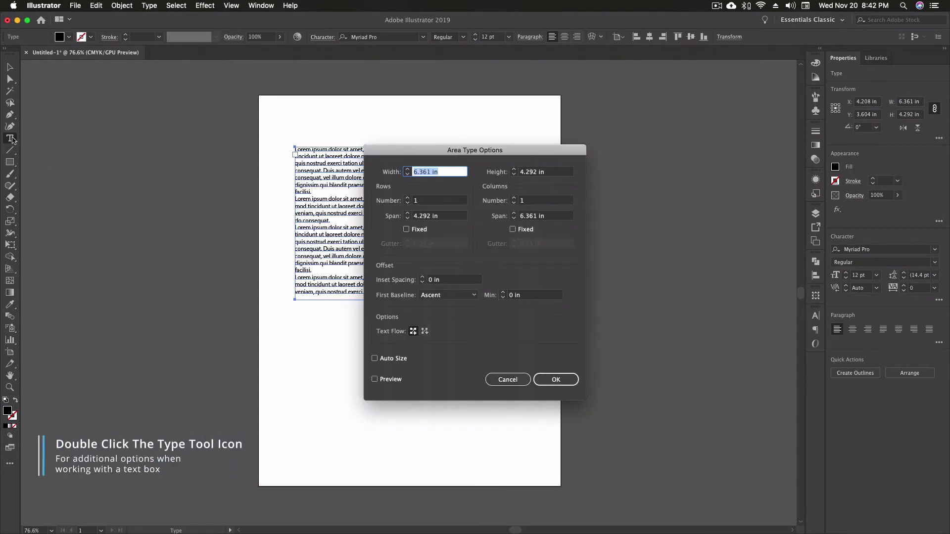
{"action": "left_click_drag", "start_coordinate": [402, 157], "coordinate": [574, 145]}
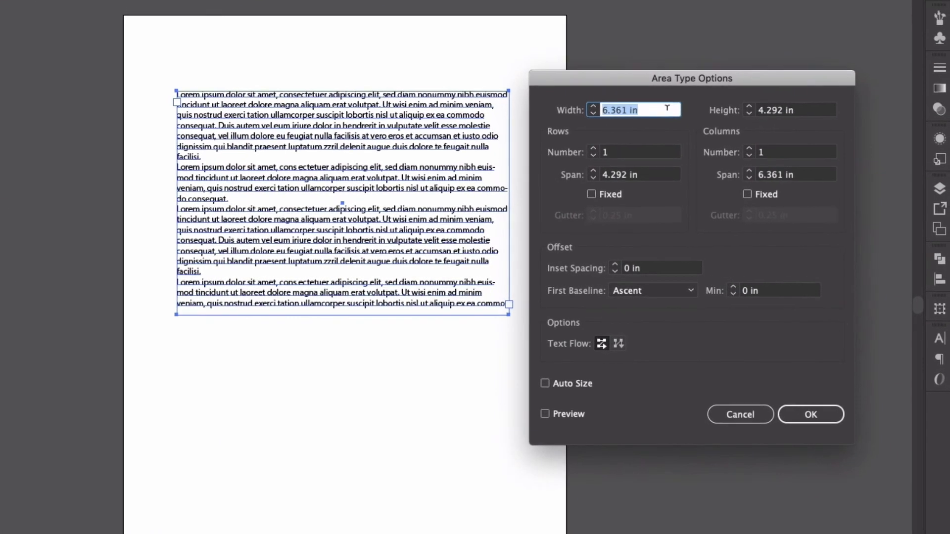
Step: Size the text box to 7 in wide by 4 in tall with Preview turned on
{"action": "left_click", "coordinate": [592, 106]}
{"action": "left_click", "coordinate": [592, 107]}
{"action": "left_click", "coordinate": [593, 107]}
{"action": "left_click", "coordinate": [592, 106]}
{"action": "left_click", "coordinate": [600, 78]}
{"action": "left_click", "coordinate": [601, 78]}
{"action": "left_click", "coordinate": [600, 88]}
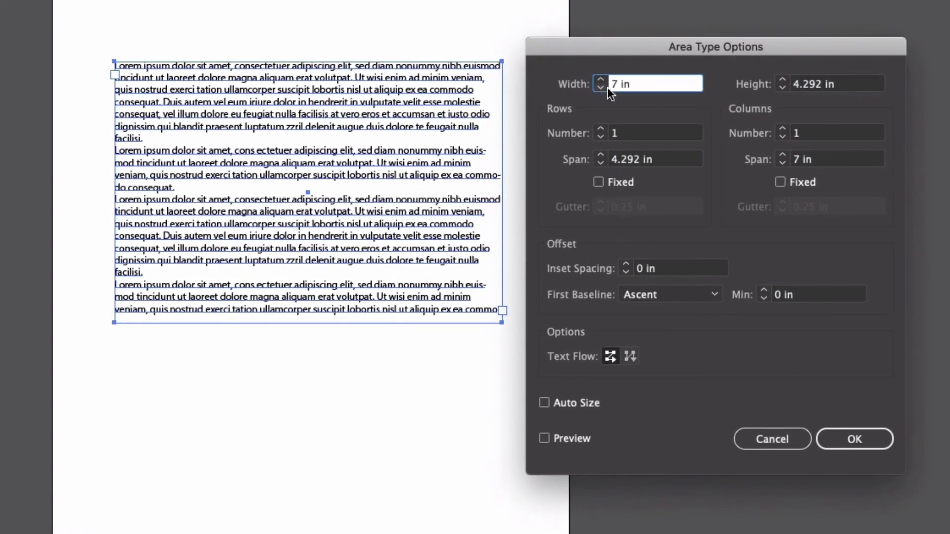
{"action": "left_click", "coordinate": [780, 84]}
{"action": "left_click", "coordinate": [781, 87]}
{"action": "left_click", "coordinate": [781, 87]}
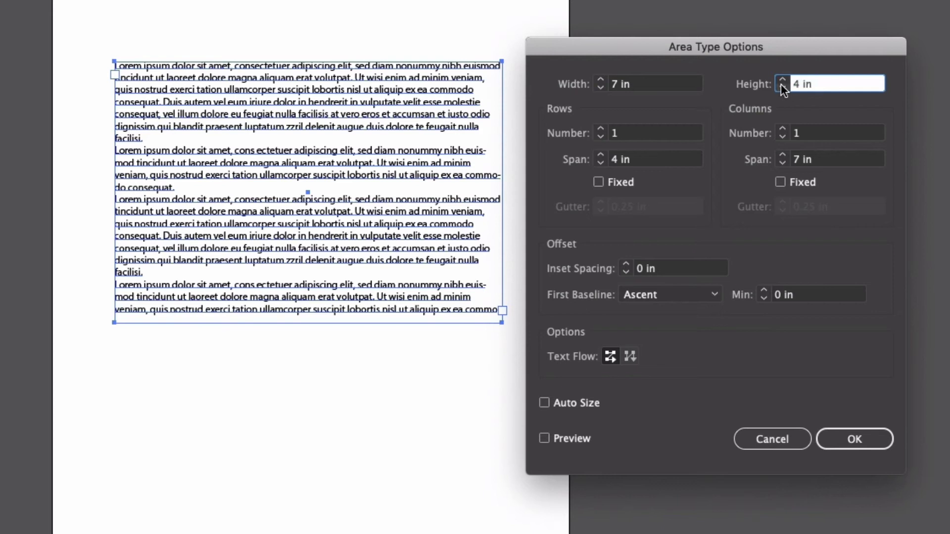
{"action": "left_click", "coordinate": [580, 443]}
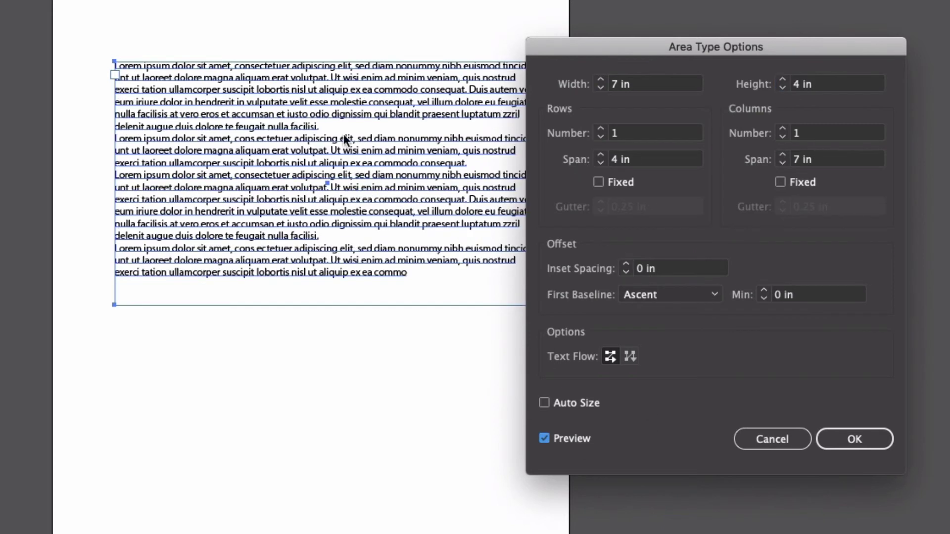
{"action": "left_click_drag", "start_coordinate": [581, 57], "coordinate": [647, 39]}
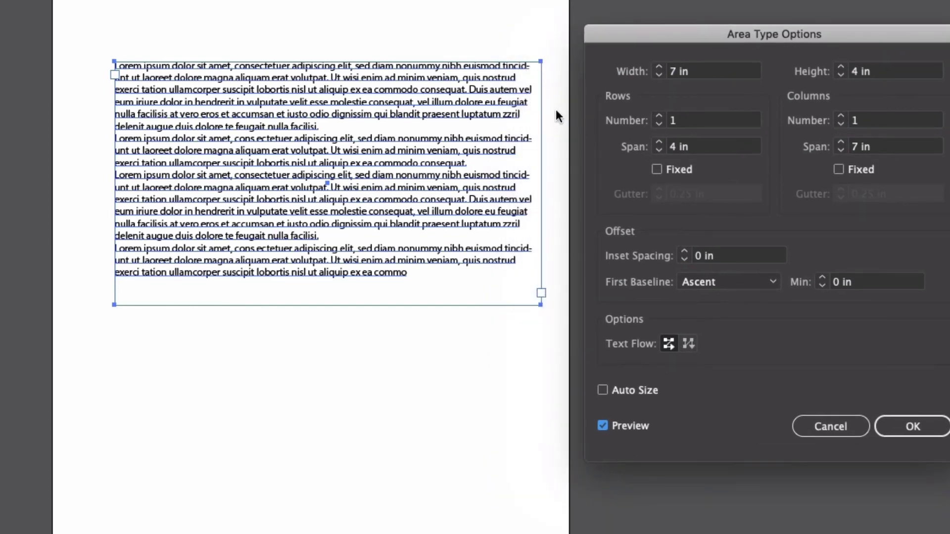
{"action": "left_click", "coordinate": [653, 122]}
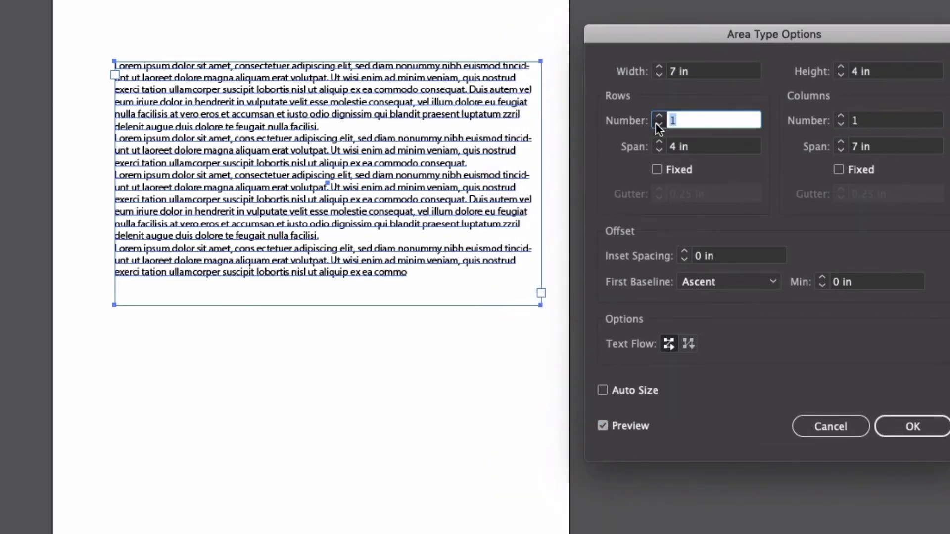
Step: Set the area type to 1 row and 4 columns
{"action": "type", "text": "2"}
{"action": "left_click", "coordinate": [658, 116]}
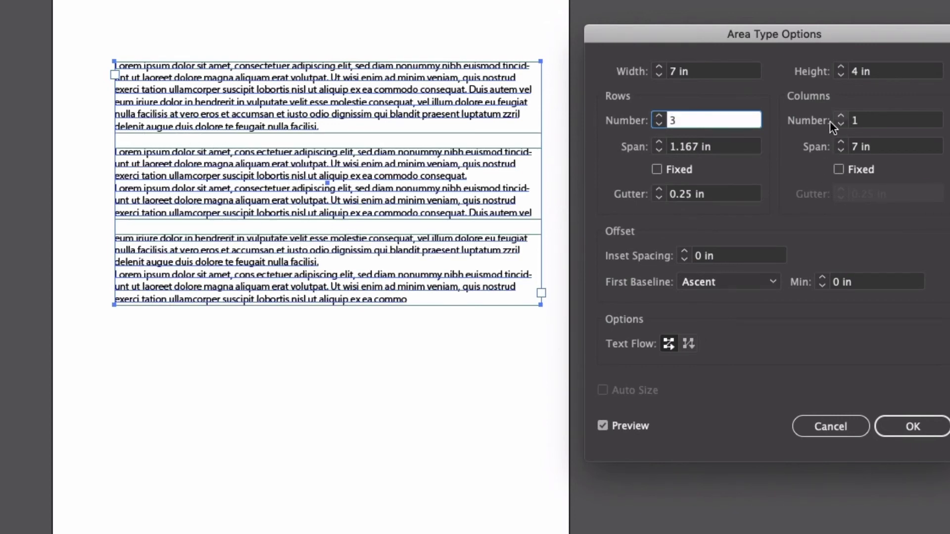
{"action": "left_click", "coordinate": [659, 124]}
{"action": "left_click", "coordinate": [658, 124]}
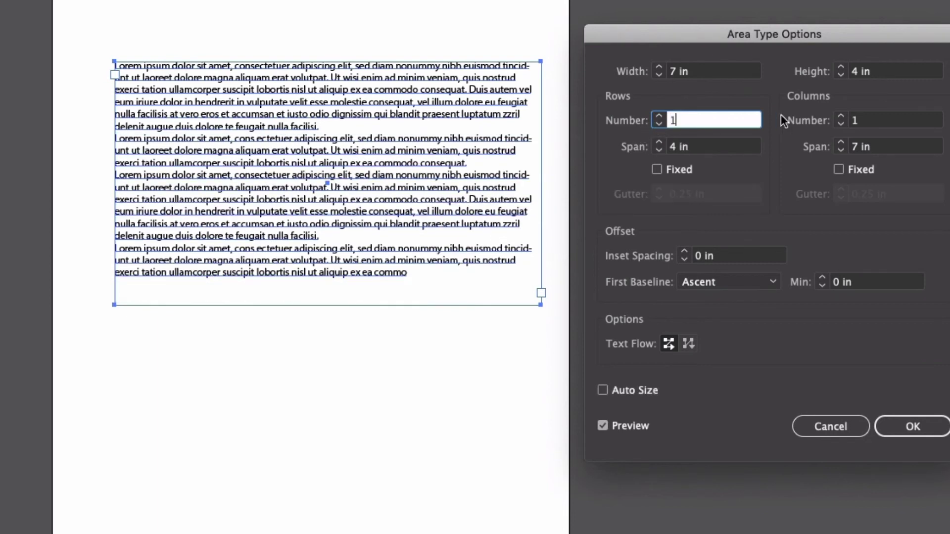
{"action": "left_click", "coordinate": [840, 117]}
{"action": "left_click", "coordinate": [840, 117]}
{"action": "left_click", "coordinate": [841, 117]}
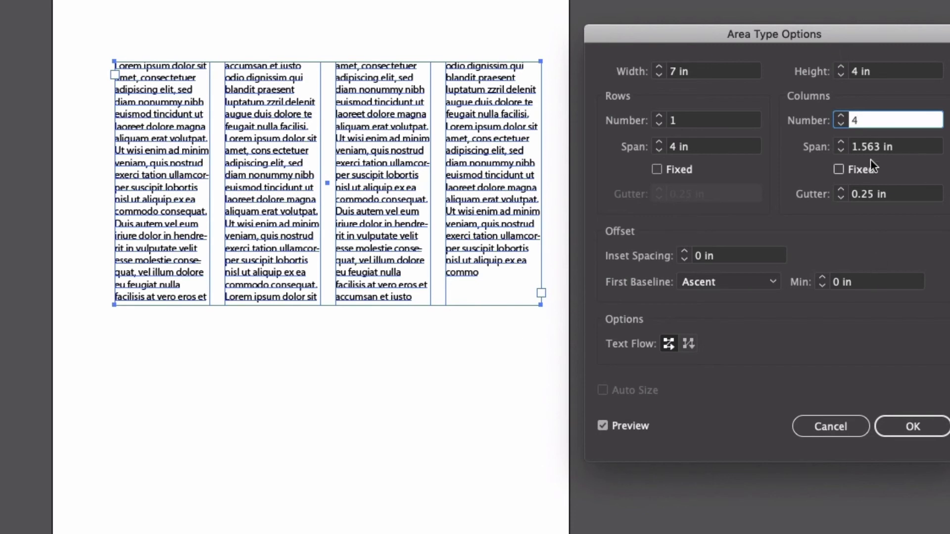
Step: Adjust the column span to 1.625 in so the frame totals 7.25 in wide
{"action": "left_click", "coordinate": [840, 150]}
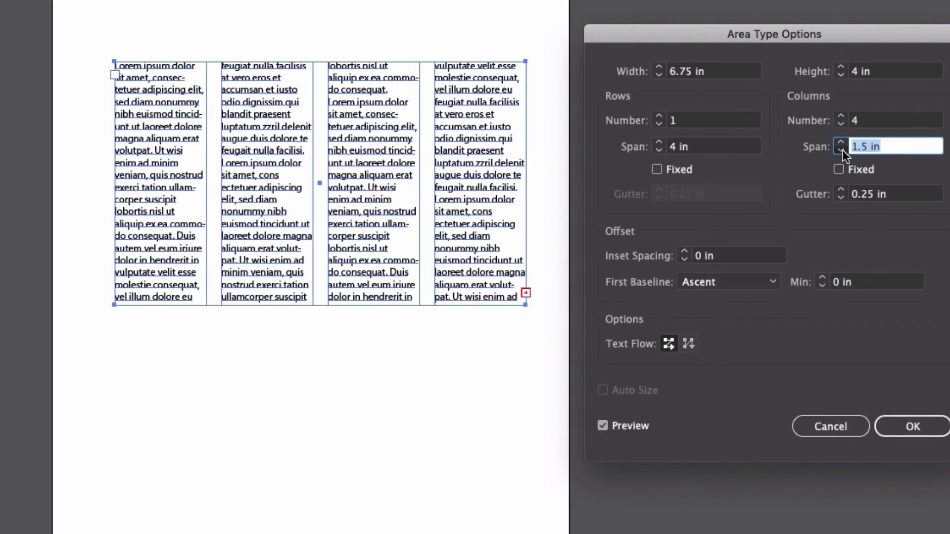
{"action": "left_click", "coordinate": [841, 151]}
{"action": "left_click", "coordinate": [842, 150]}
{"action": "left_click", "coordinate": [842, 150]}
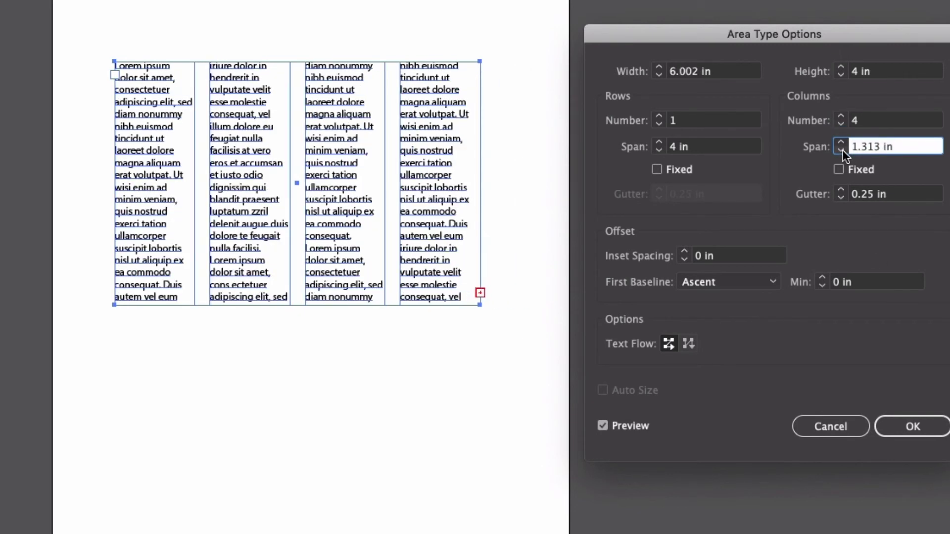
{"action": "left_click", "coordinate": [843, 141]}
{"action": "left_click", "coordinate": [843, 141]}
{"action": "left_click", "coordinate": [843, 141]}
{"action": "left_click", "coordinate": [843, 140]}
{"action": "left_click", "coordinate": [843, 141]}
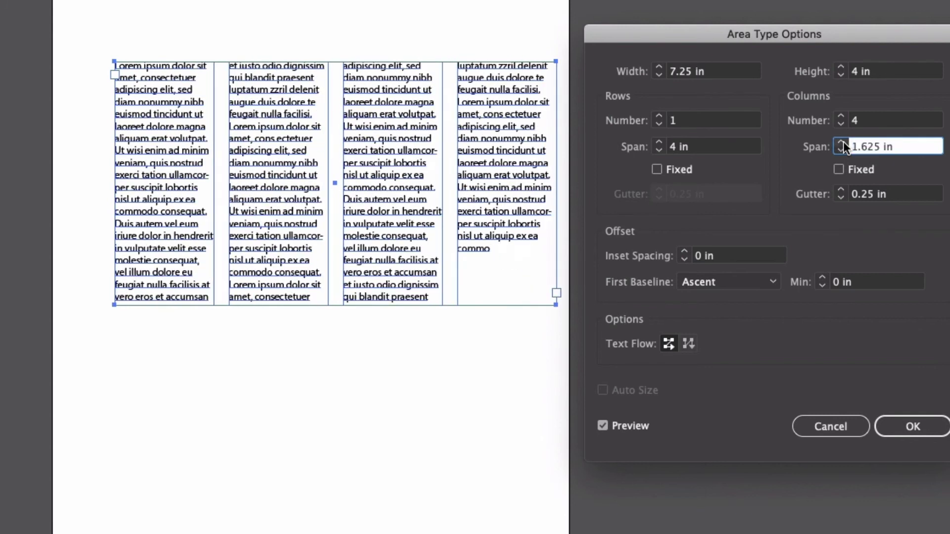
{"action": "left_click", "coordinate": [840, 169]}
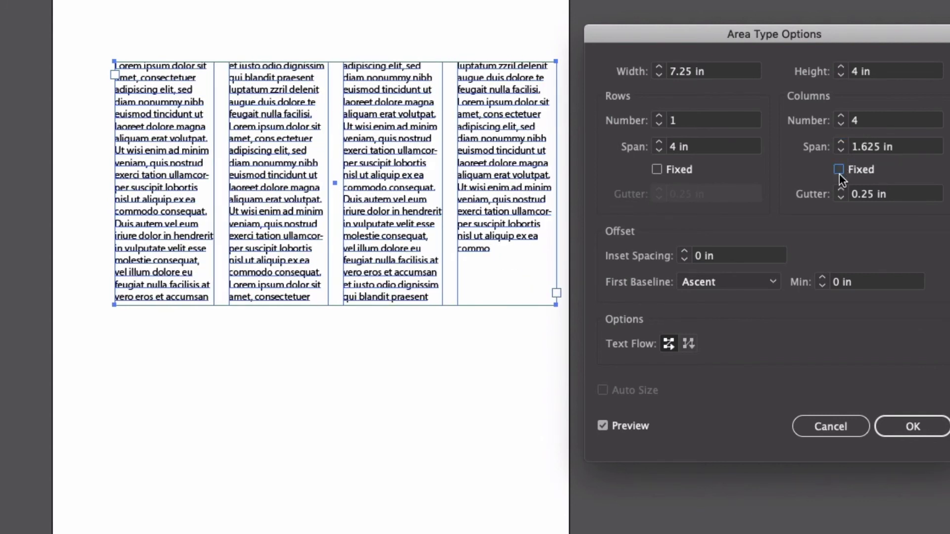
Step: Set the column gutter to 0.313 in
{"action": "left_click", "coordinate": [840, 198]}
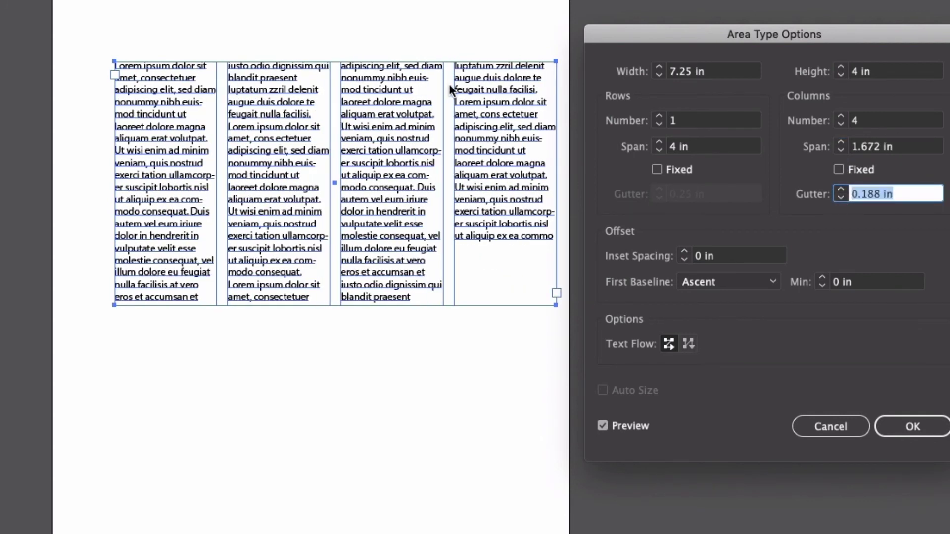
{"action": "left_click", "coordinate": [840, 190]}
{"action": "left_click", "coordinate": [840, 190]}
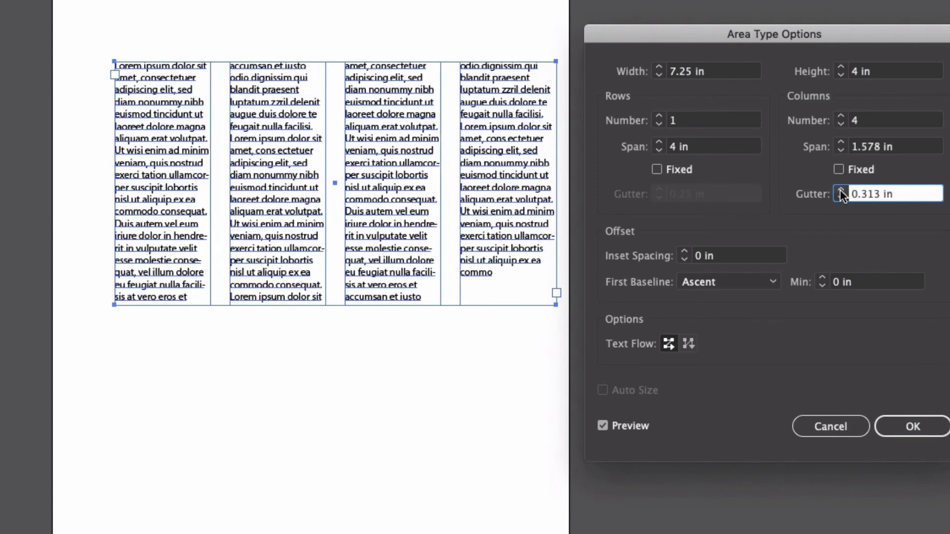
{"action": "left_click", "coordinate": [840, 190]}
{"action": "left_click", "coordinate": [839, 197]}
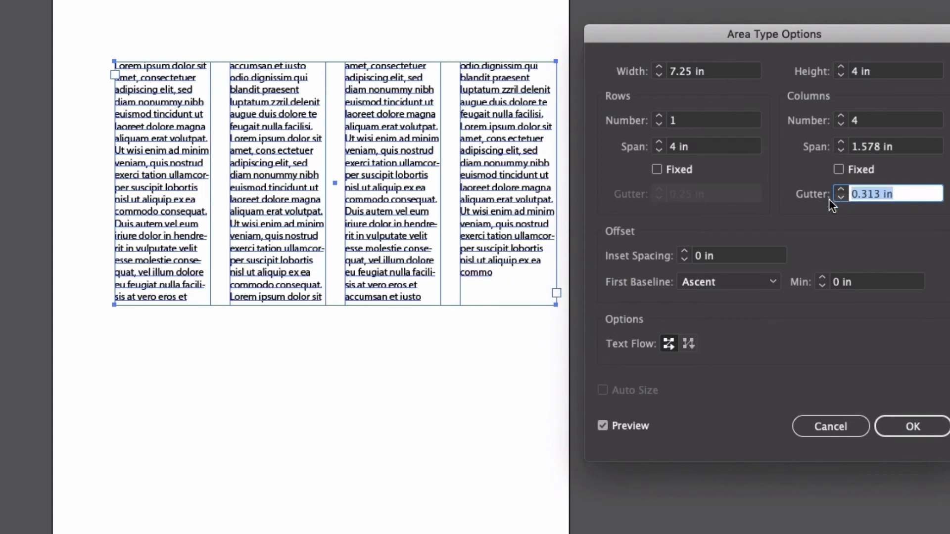
Step: Try different inset spacing values, ending at 0.438 in
{"action": "left_click", "coordinate": [684, 252]}
{"action": "left_click", "coordinate": [684, 251]}
{"action": "left_click", "coordinate": [684, 252]}
{"action": "left_click", "coordinate": [684, 252]}
{"action": "left_click", "coordinate": [684, 252]}
{"action": "left_click", "coordinate": [684, 252]}
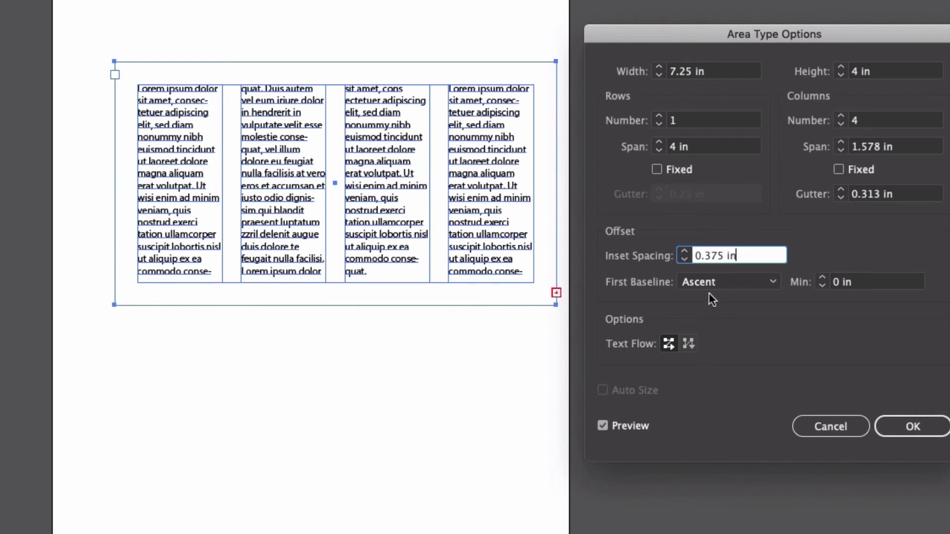
{"action": "left_click", "coordinate": [683, 257]}
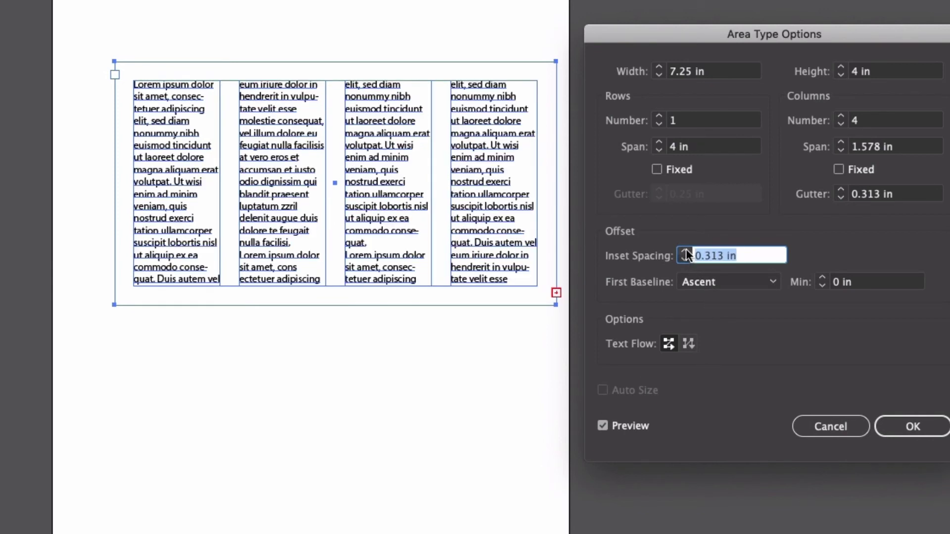
{"action": "left_click", "coordinate": [685, 251]}
{"action": "left_click", "coordinate": [685, 252]}
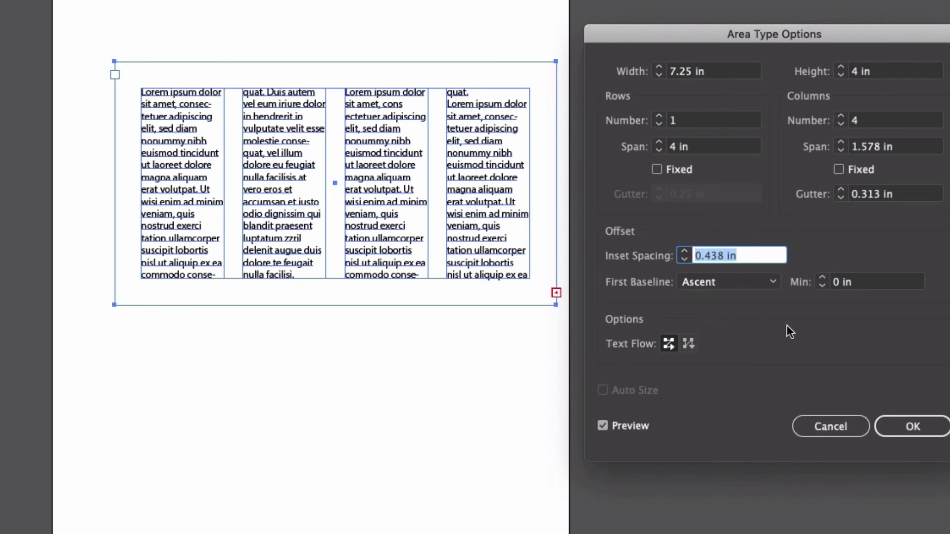
Step: Set inset spacing to 0 in, First Baseline to x Height, and adjust the text flow option
{"action": "type", "text": "0"}
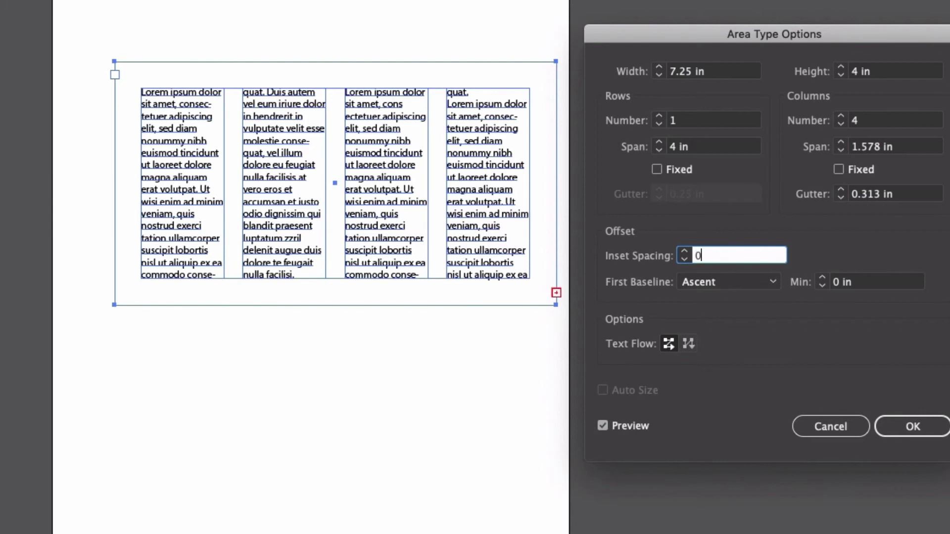
{"action": "key", "text": "Tab"}
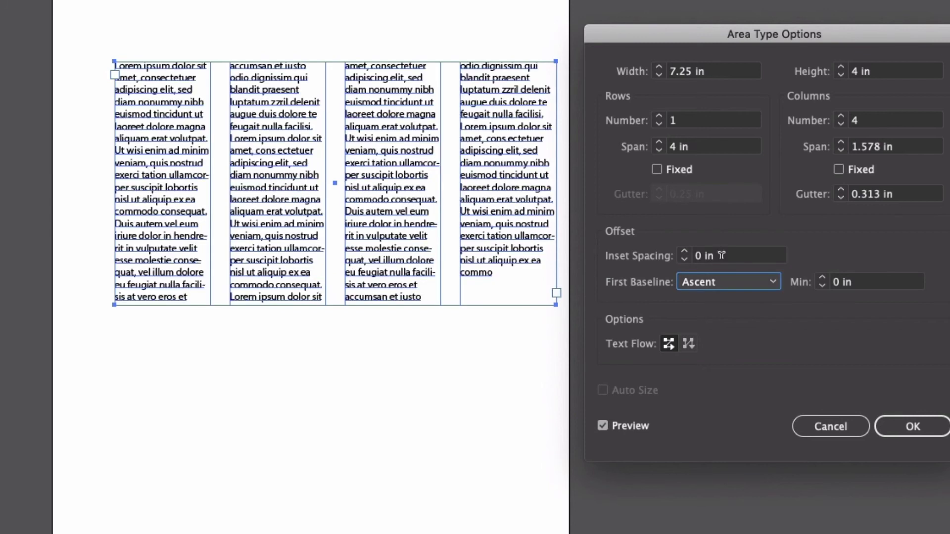
{"action": "left_click", "coordinate": [771, 280]}
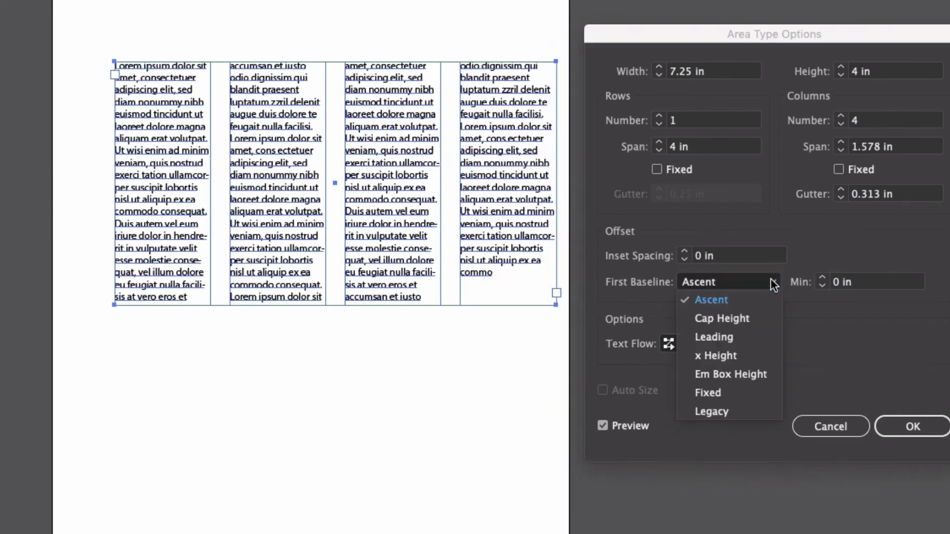
{"action": "left_click", "coordinate": [722, 356]}
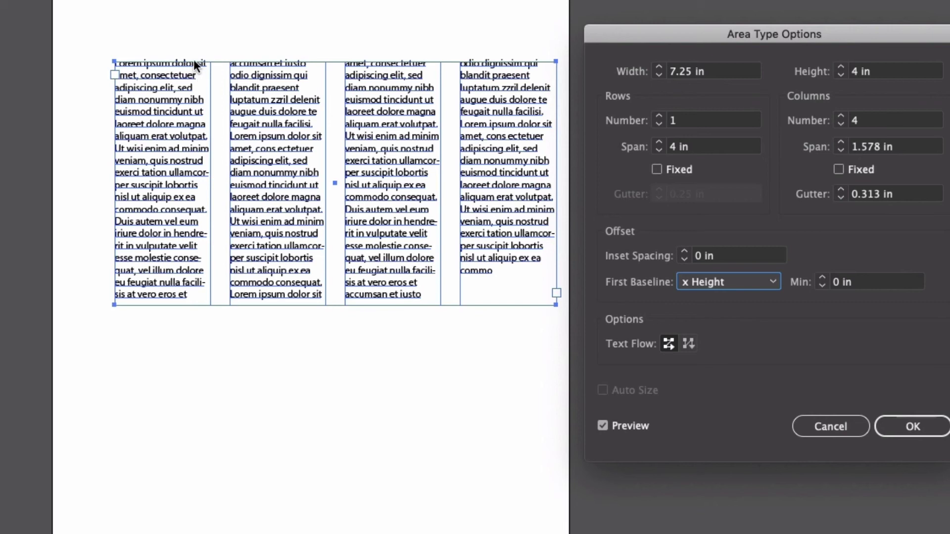
{"action": "left_click", "coordinate": [688, 344]}
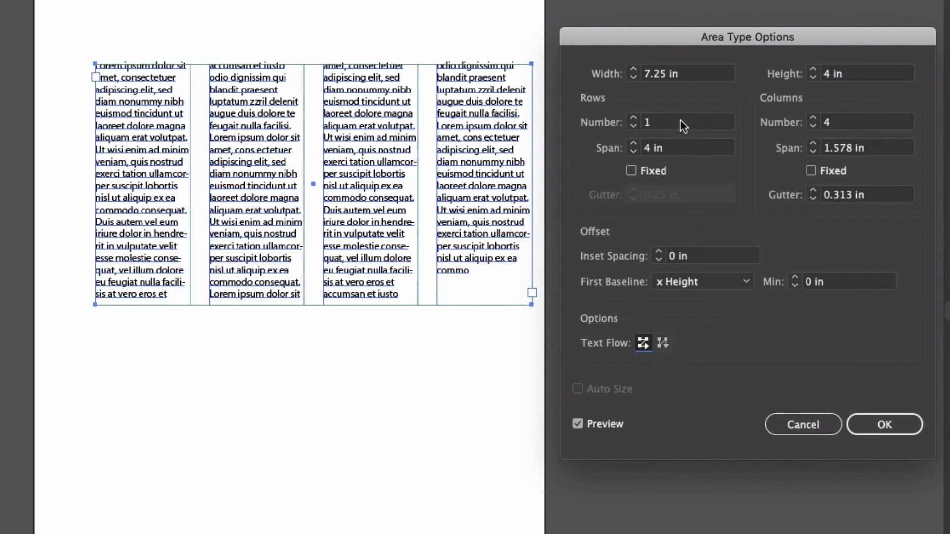
Step: Raise the Rows number to 3 and settle Text Flow on By Column, Left to Right
{"action": "left_click", "coordinate": [633, 119]}
{"action": "left_click", "coordinate": [633, 118]}
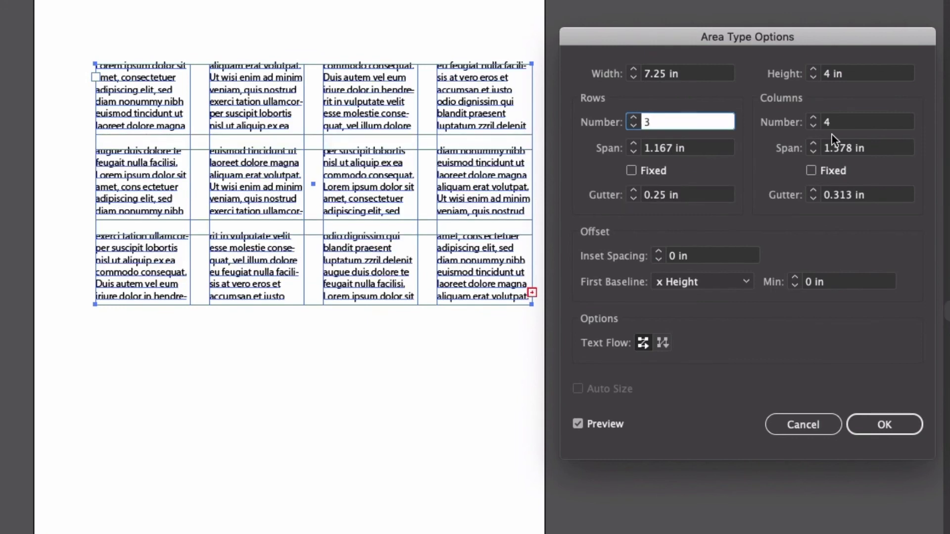
{"action": "left_click", "coordinate": [661, 342]}
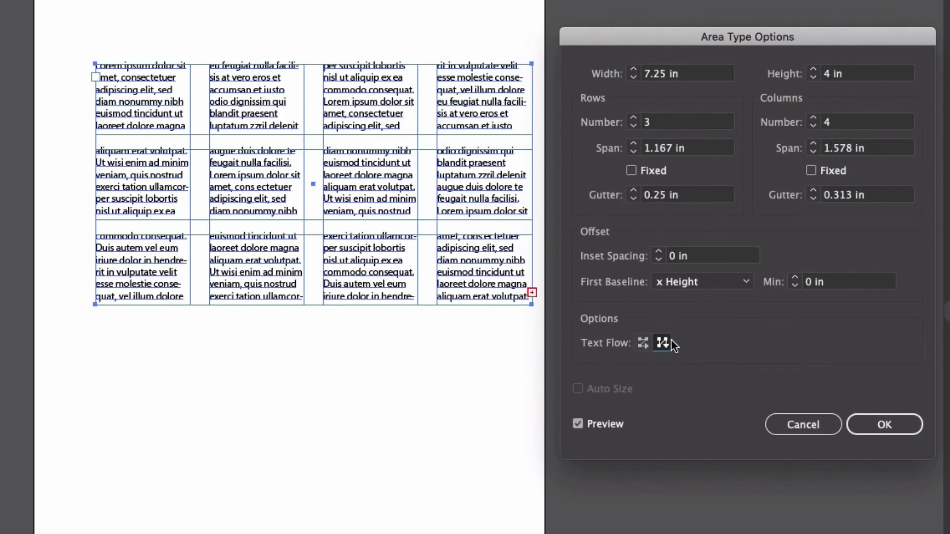
{"action": "left_click", "coordinate": [643, 344]}
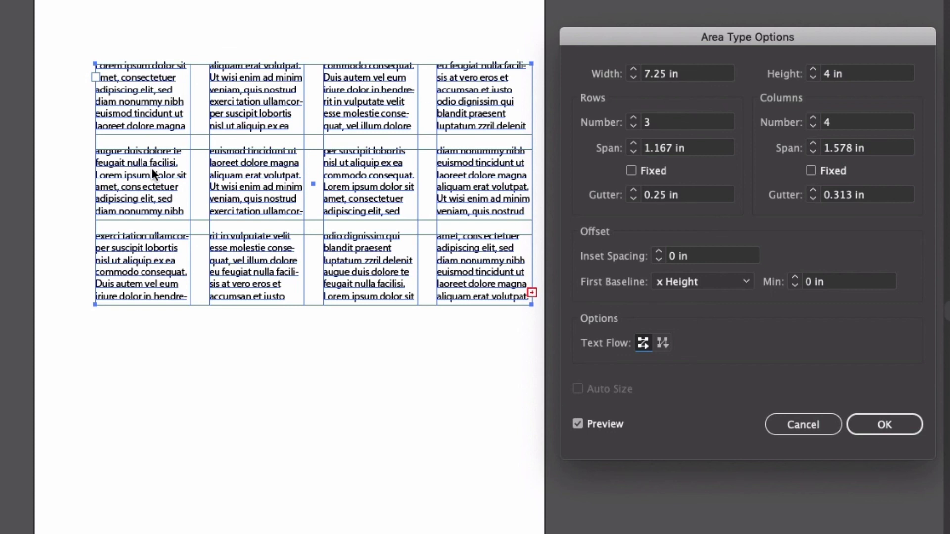
{"action": "left_click", "coordinate": [662, 342]}
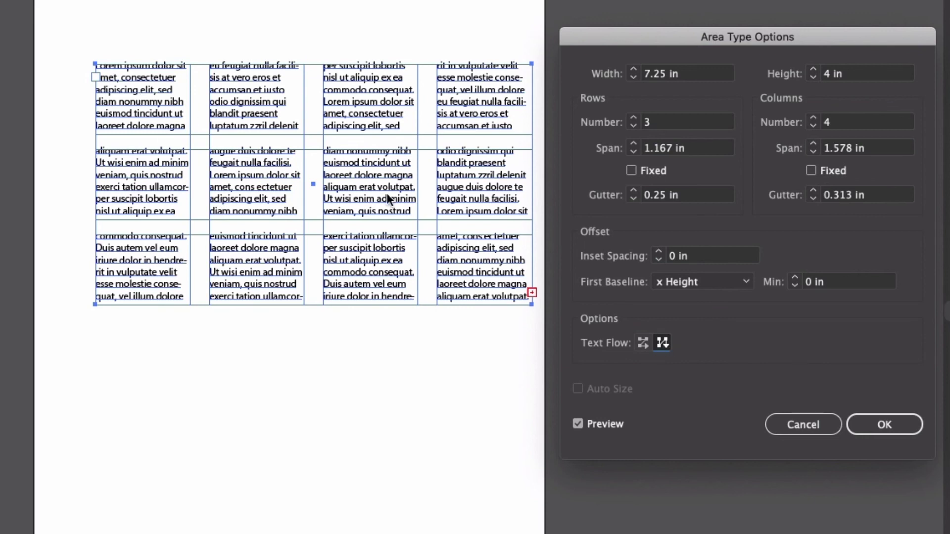
{"action": "left_click", "coordinate": [642, 342]}
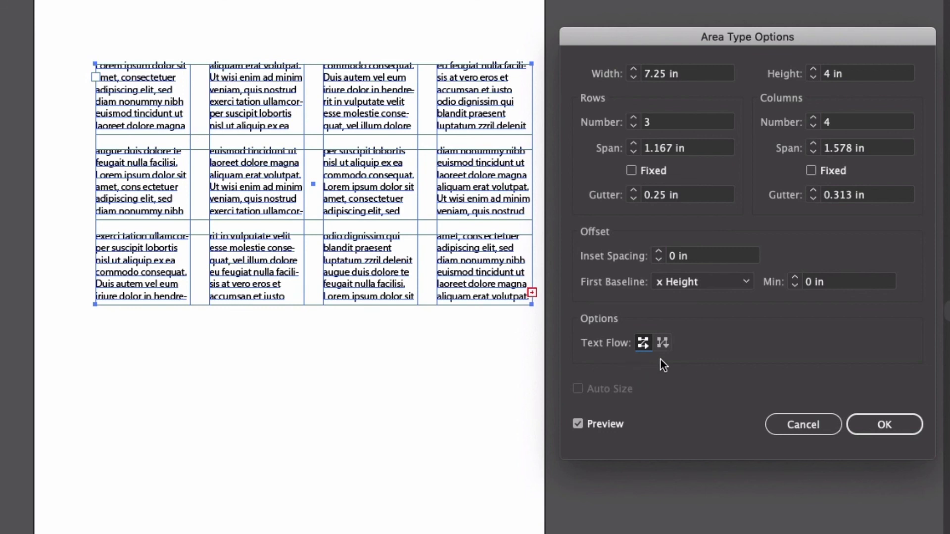
{"action": "left_click", "coordinate": [665, 345]}
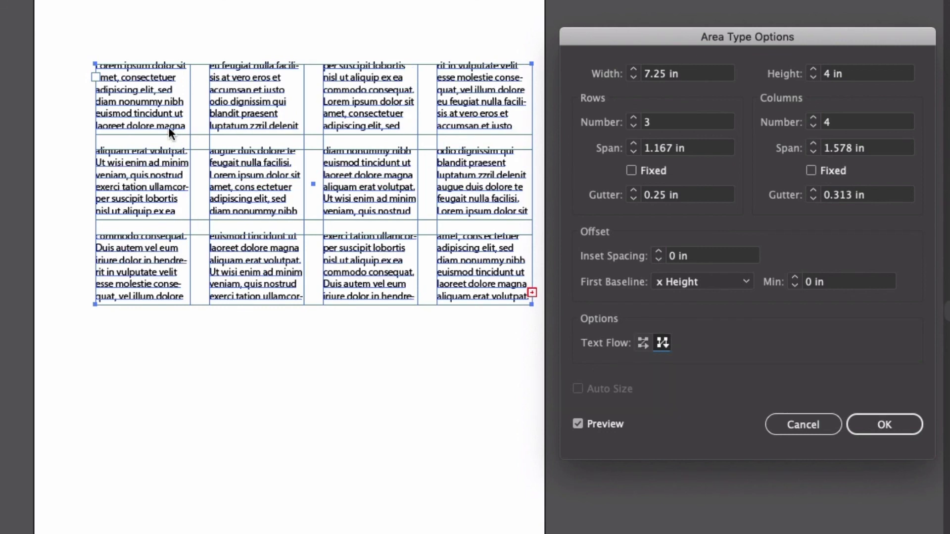